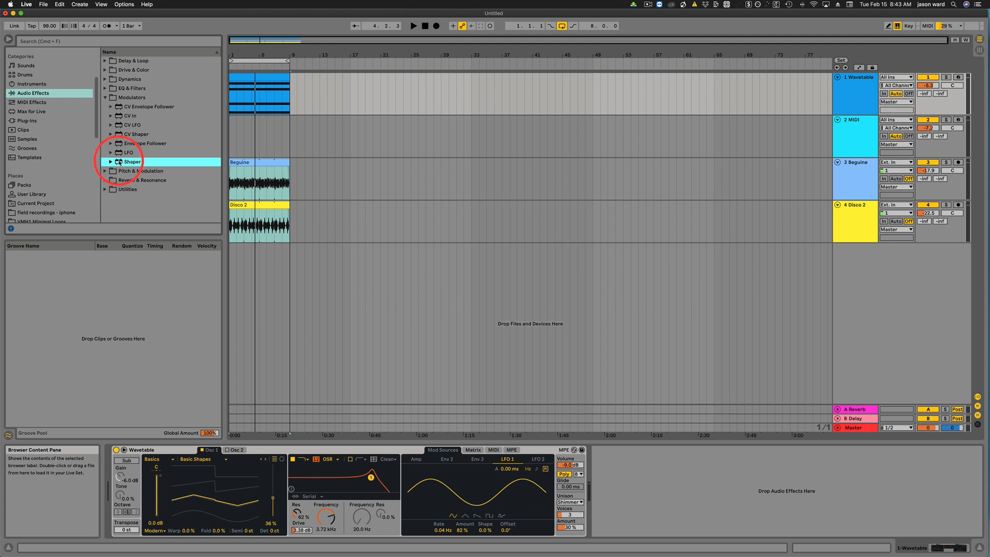
Step: Add the Shaper modulator to the Wavetable track directly after the Wavetable instrument
left_click_drag(250, 217, 608, 475)
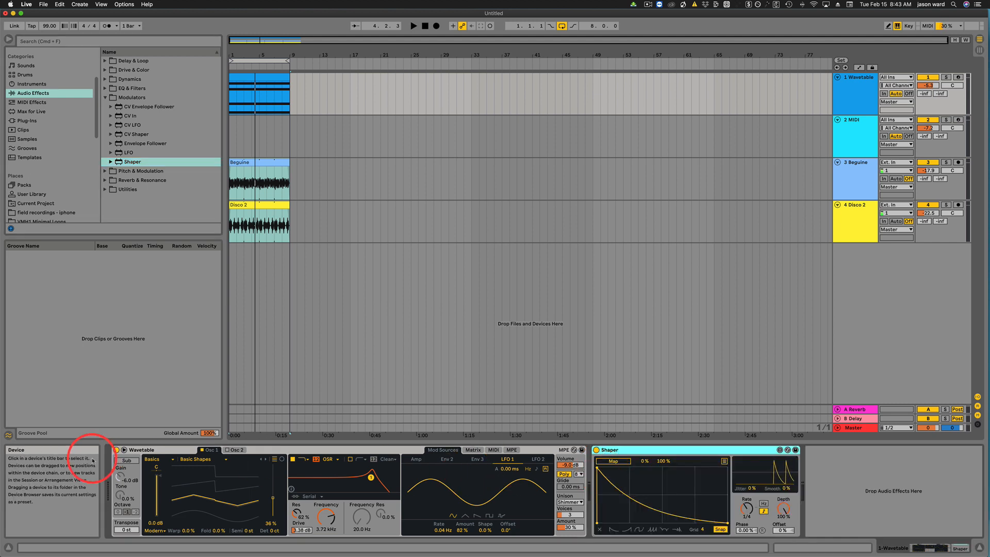
left_click(159, 450)
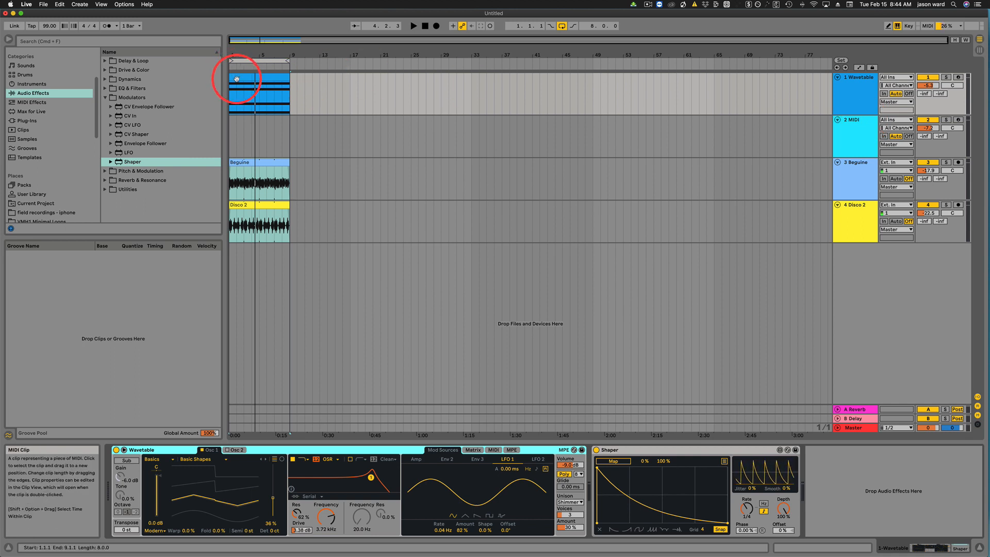
Step: Solo the Wavetable track and listen to its eight-bar loop
left_click(240, 61)
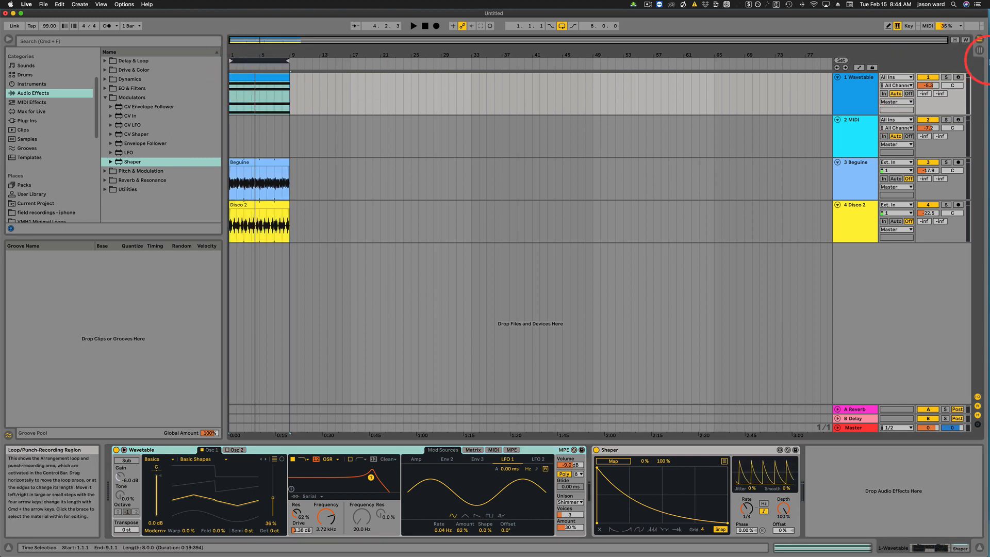
left_click(946, 77)
key("space")
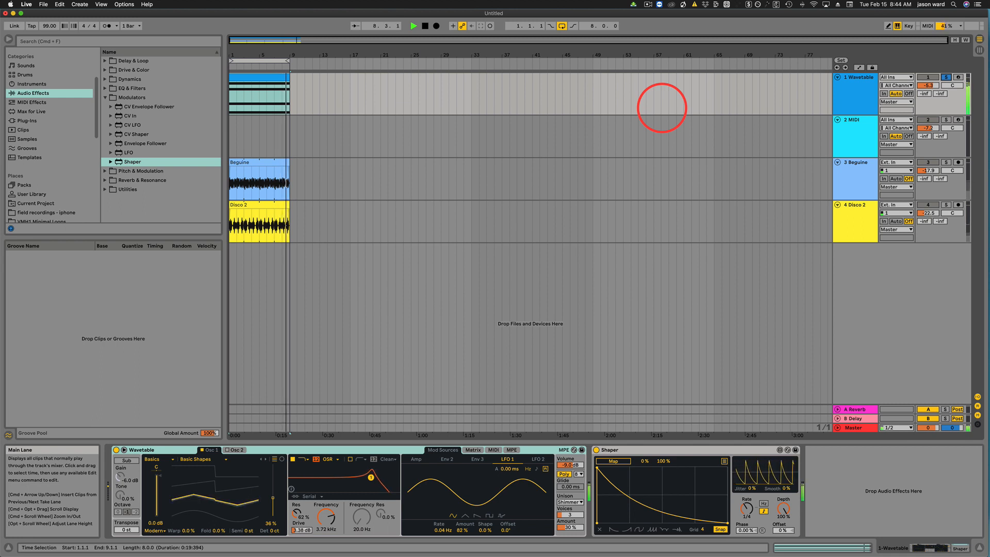
key("space")
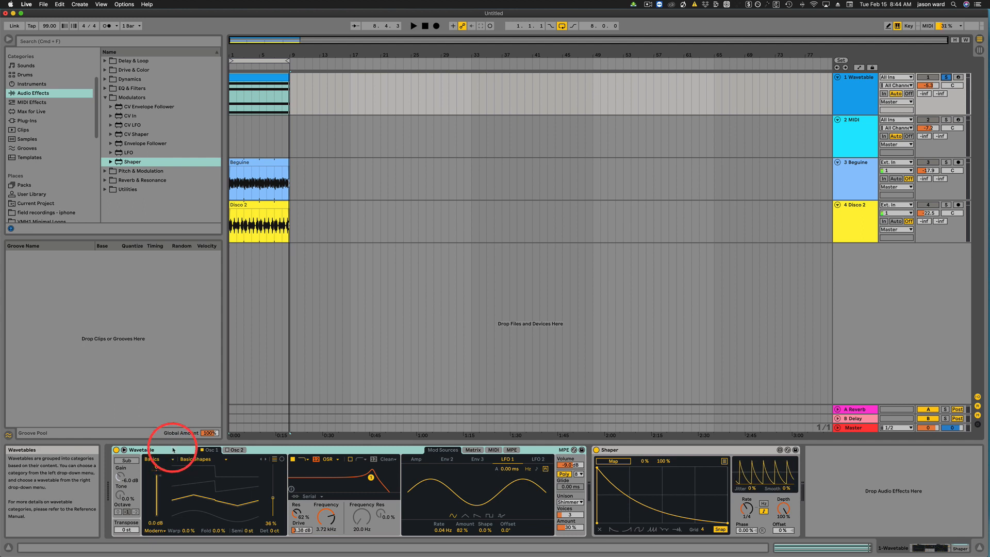
Step: Examine the notes in the Wavetable clip and the instrument's modulation matrix with the LFO 1 and LFO 2 settings
double_click(263, 78)
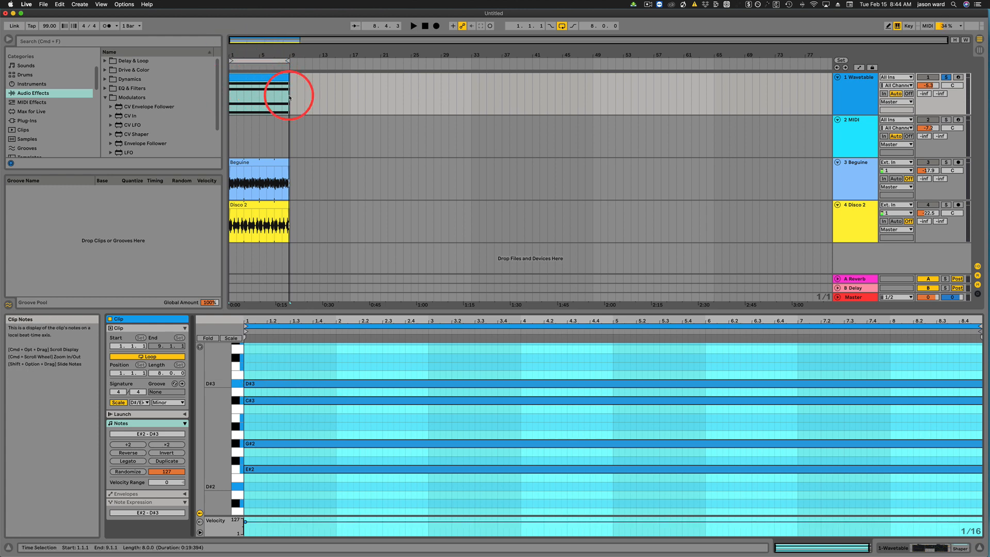
double_click(861, 81)
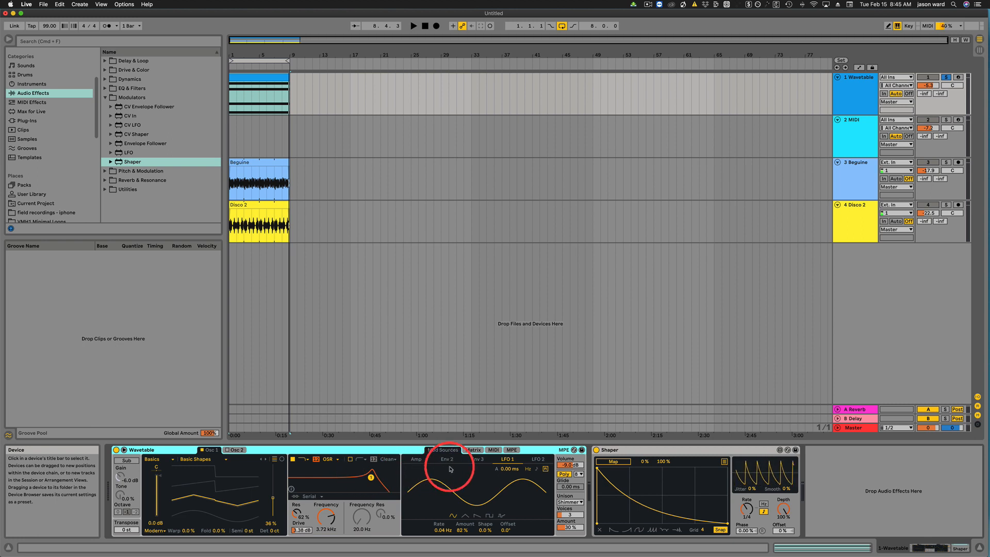
left_click(473, 449)
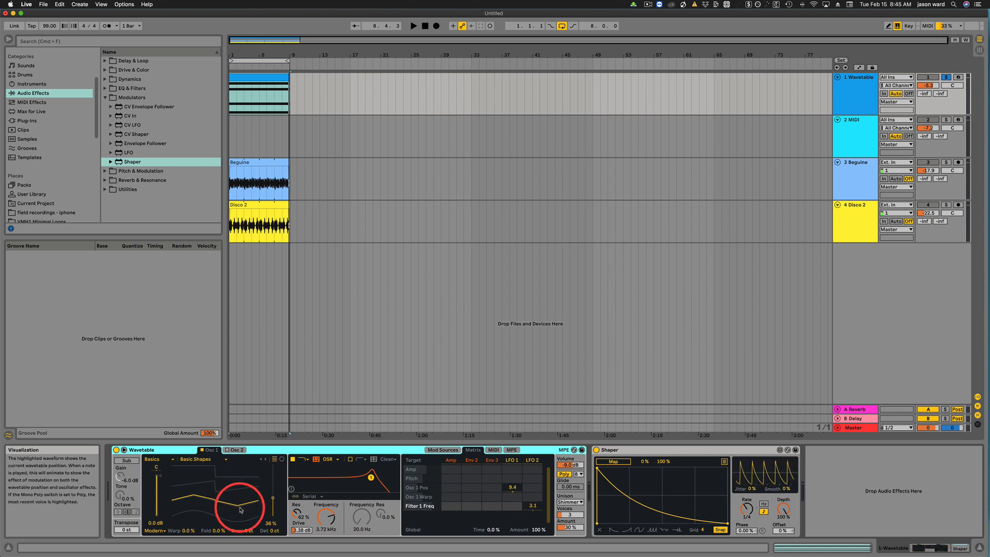
left_click(512, 460)
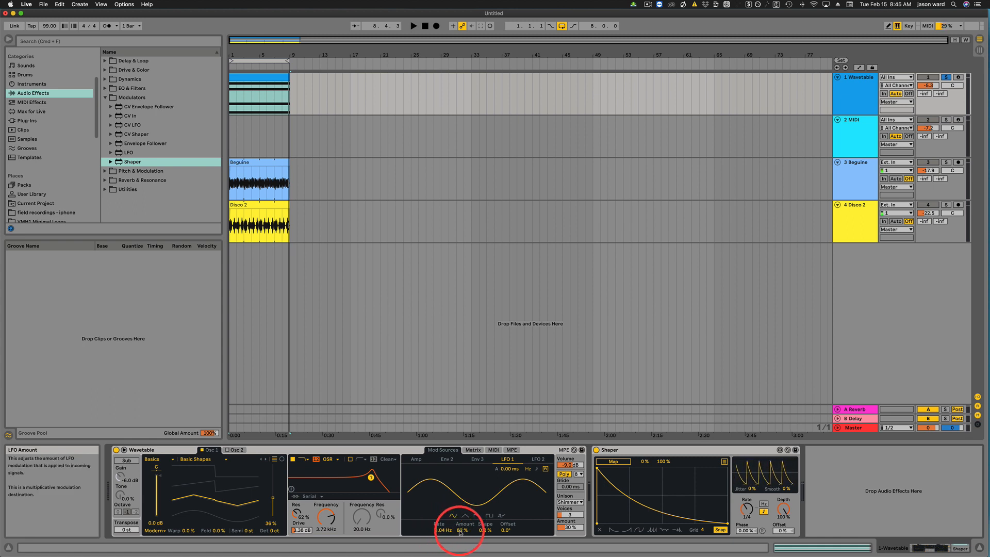
left_click(536, 460)
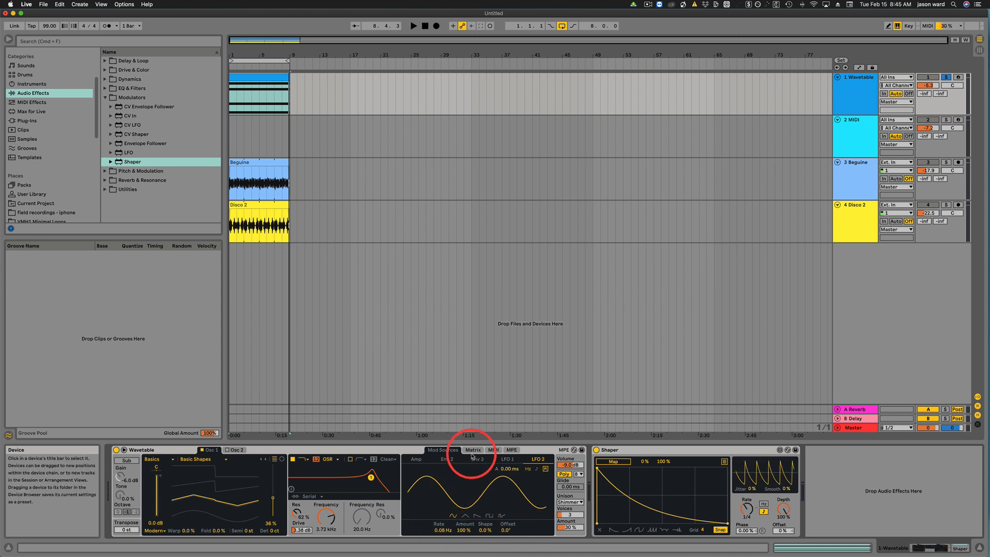
left_click(472, 453)
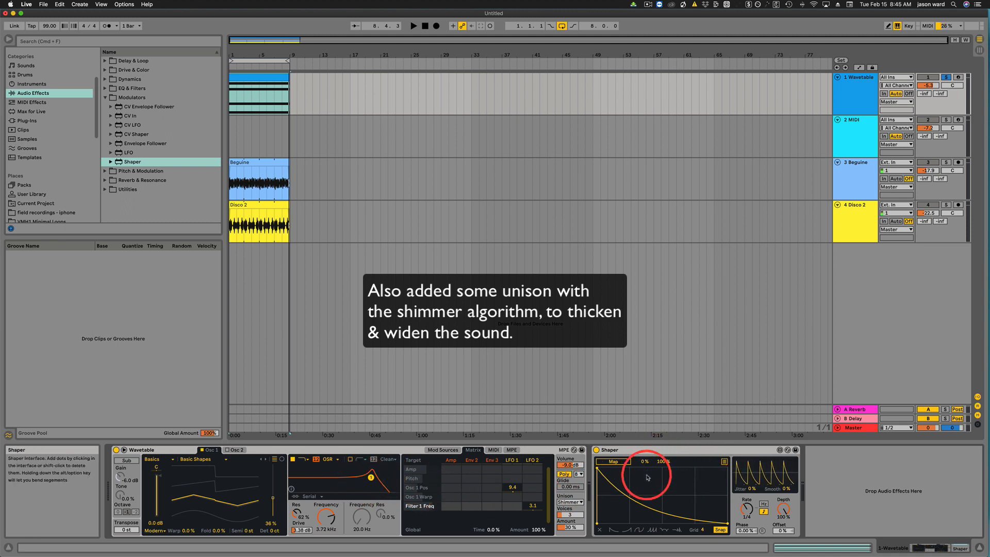
Step: Unsolo the Wavetable track and, during playback, raise the Beguine track's volume to -14.6 and the Disco 2 track's to -19.2
left_click(946, 77)
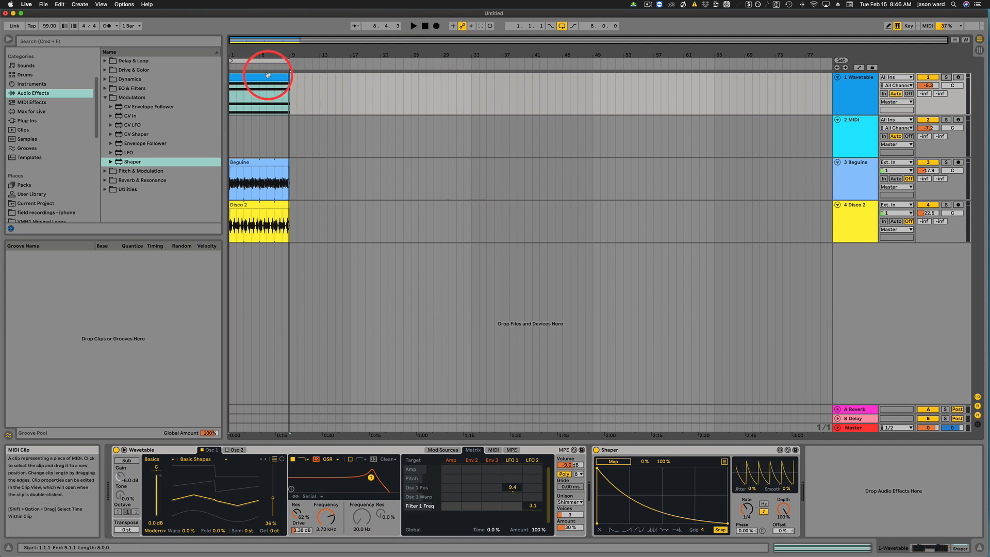
key("space")
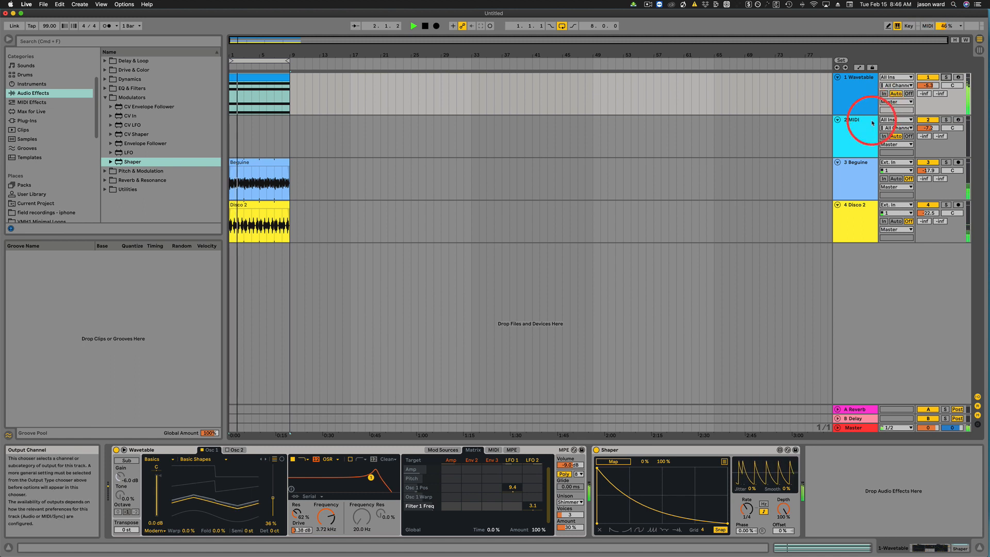
left_click(869, 167)
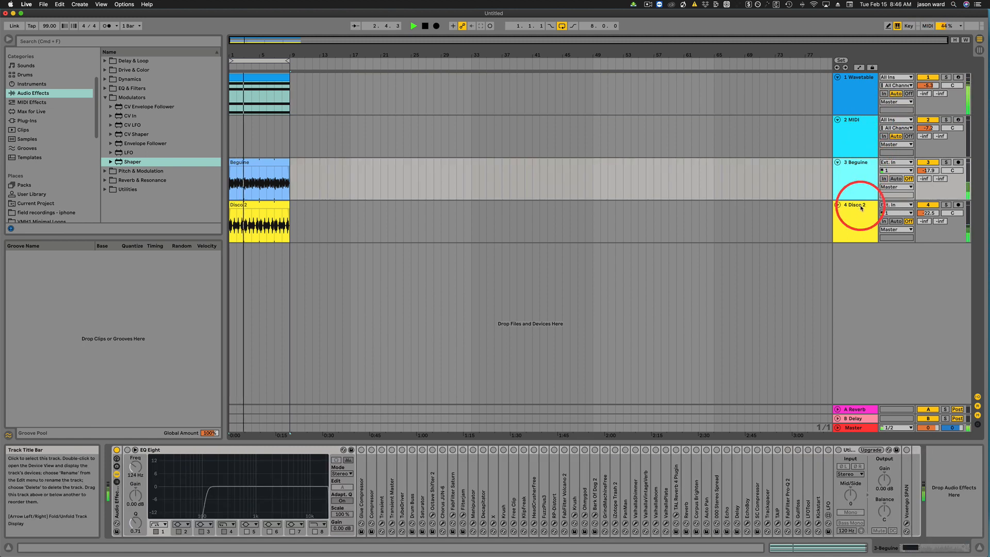
left_click(861, 208)
left_click_drag(934, 173, 934, 171)
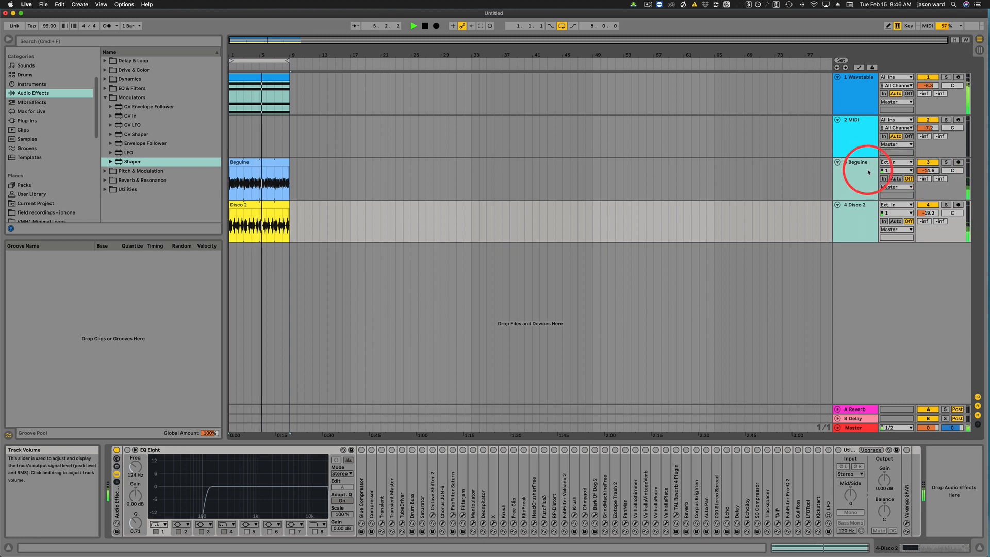
key("space")
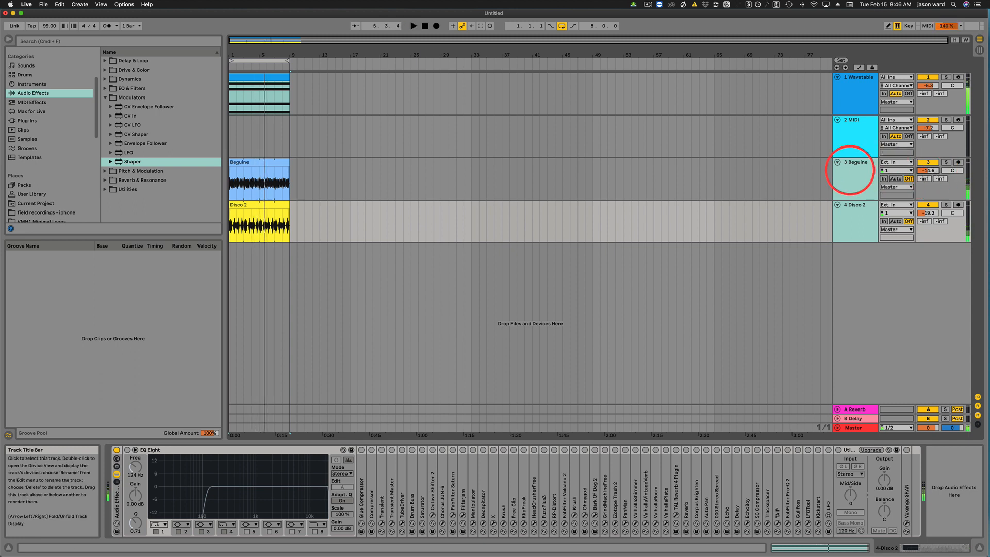
Step: Map the Shaper on the Wavetable track to the instrument's Filter 1 frequency
left_click(863, 81)
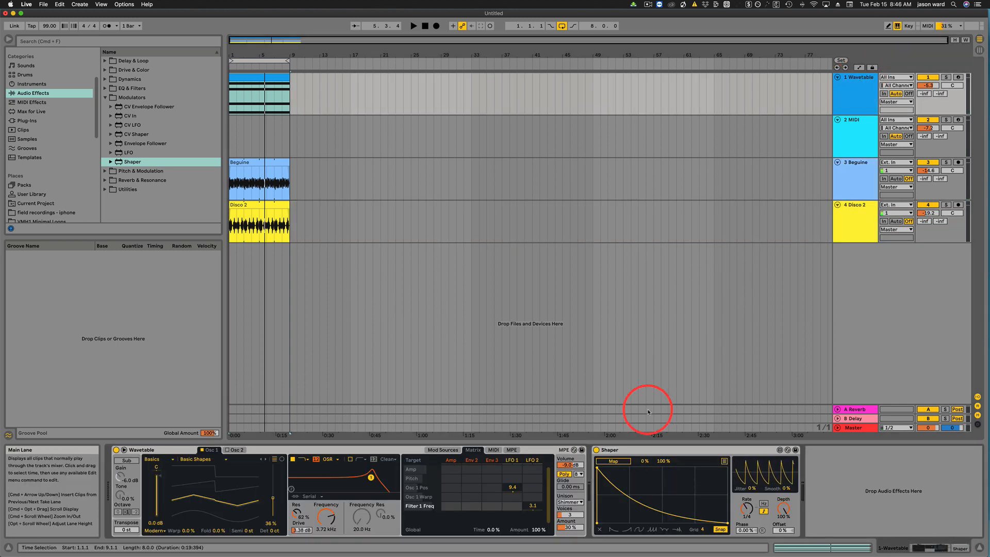
left_click(614, 461)
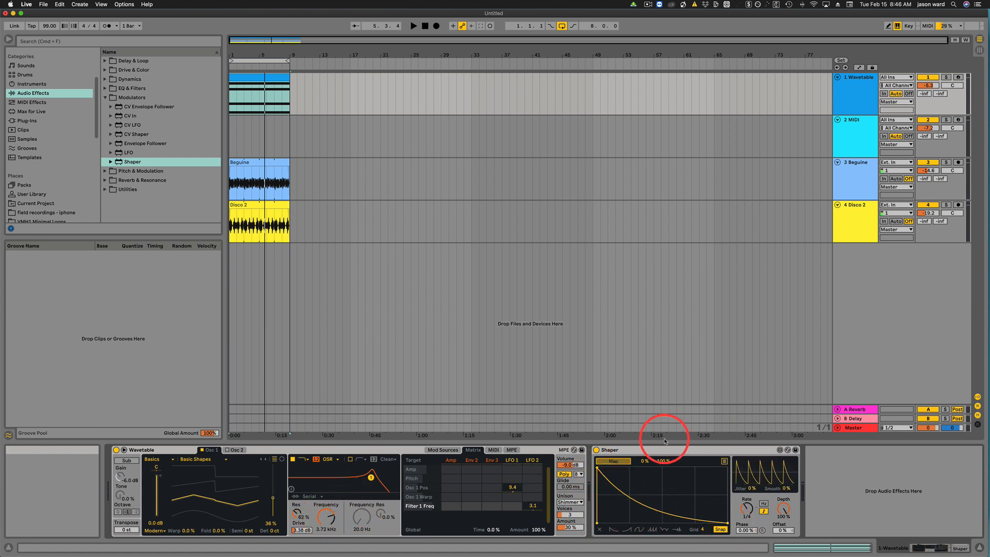
left_click(330, 518)
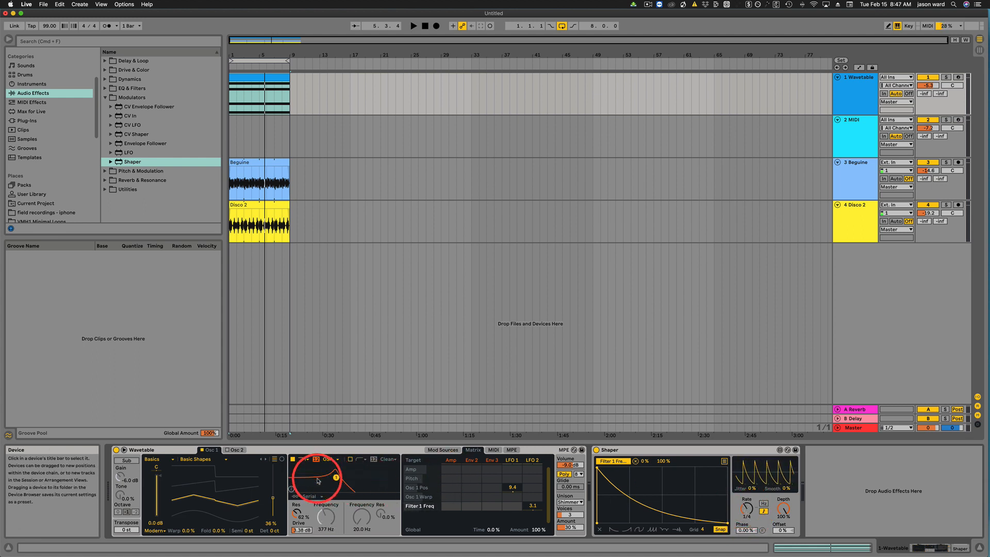
Step: Try different ranges for the Shaper's filter mapping, settling on a minimum of 2% and a maximum of 100%
left_click_drag(784, 509, 784, 512)
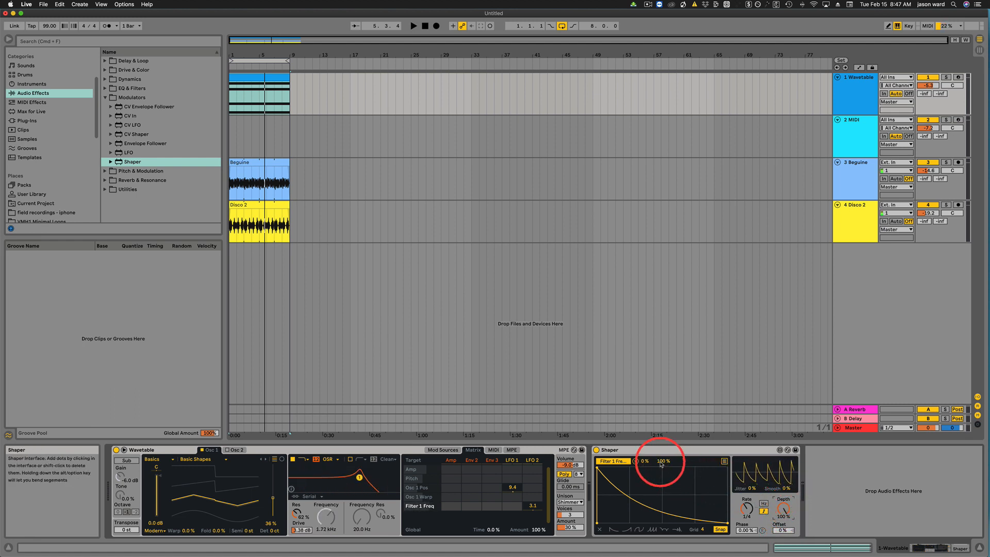
left_click_drag(660, 458, 661, 476)
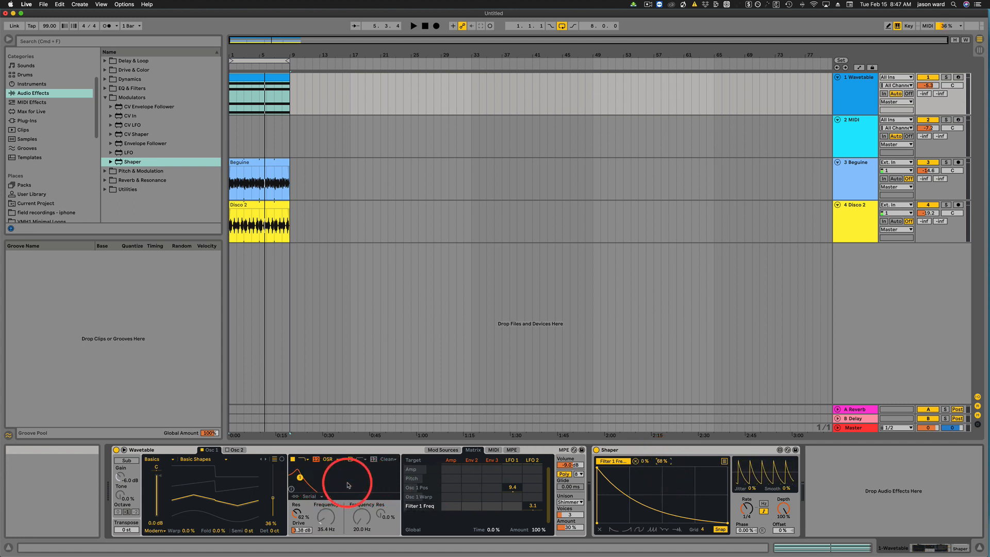
left_click_drag(659, 459, 673, 419)
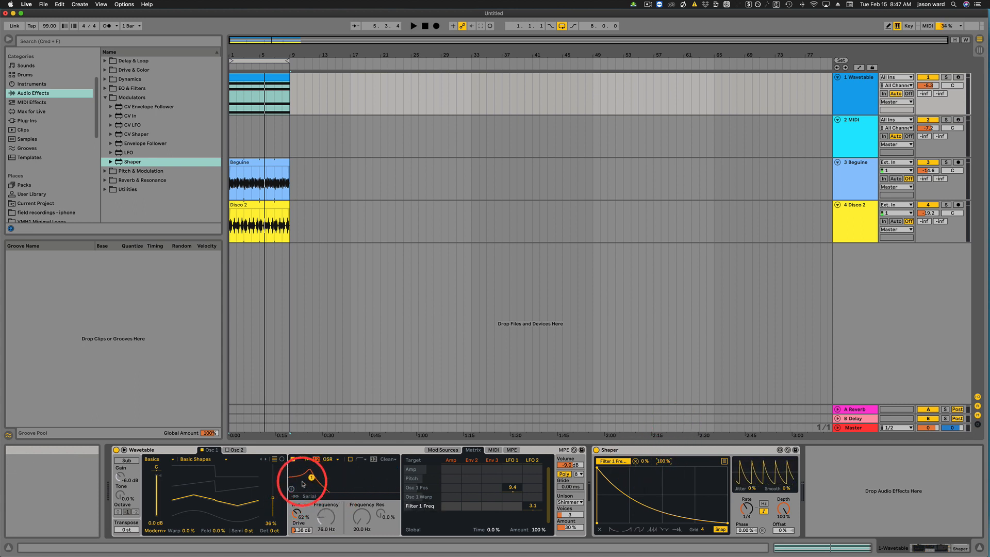
left_click_drag(644, 460, 645, 456)
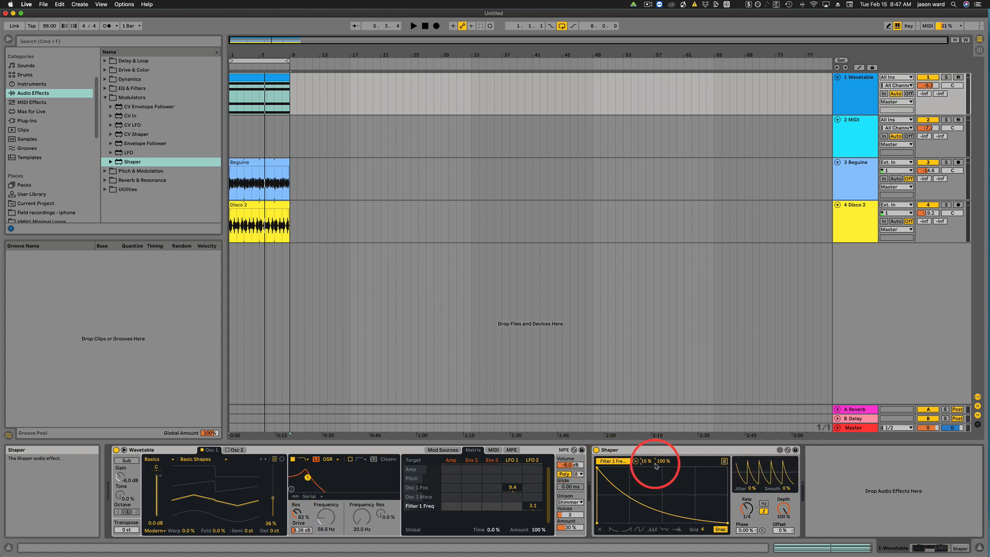
left_click_drag(645, 461, 646, 446)
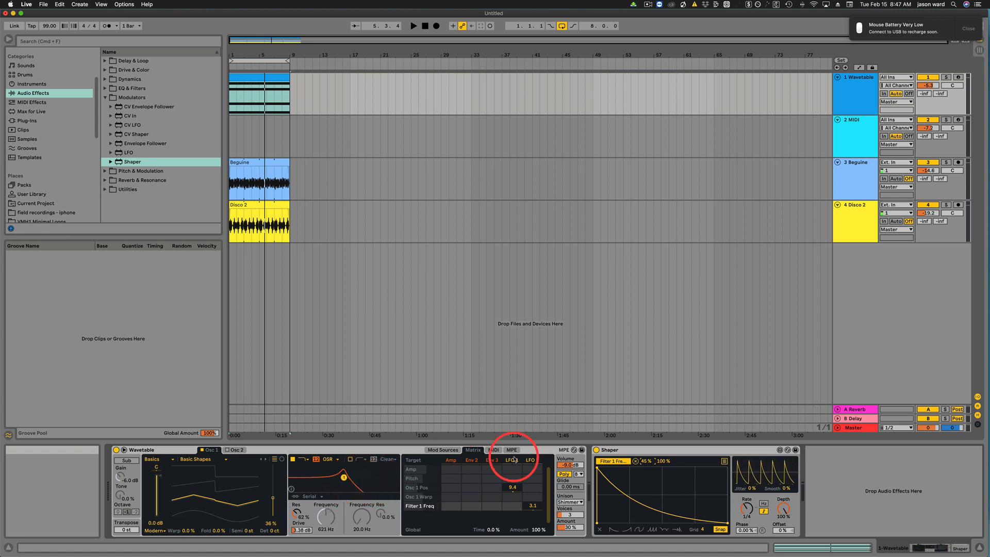
left_click_drag(644, 463, 647, 468)
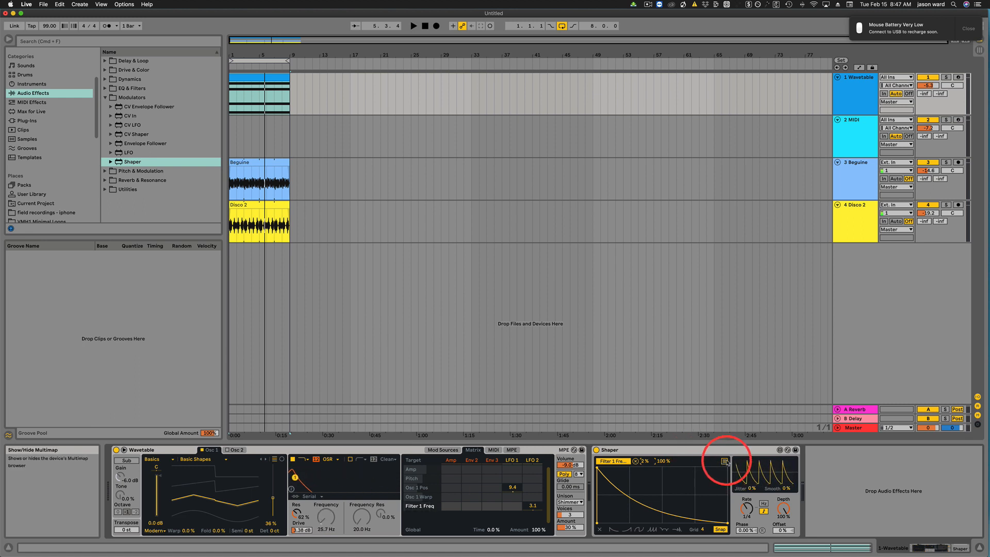
Step: Look at the Shaper's list of additional mapping slots, return to the curve, and dismiss the mouse battery notification
left_click(725, 462)
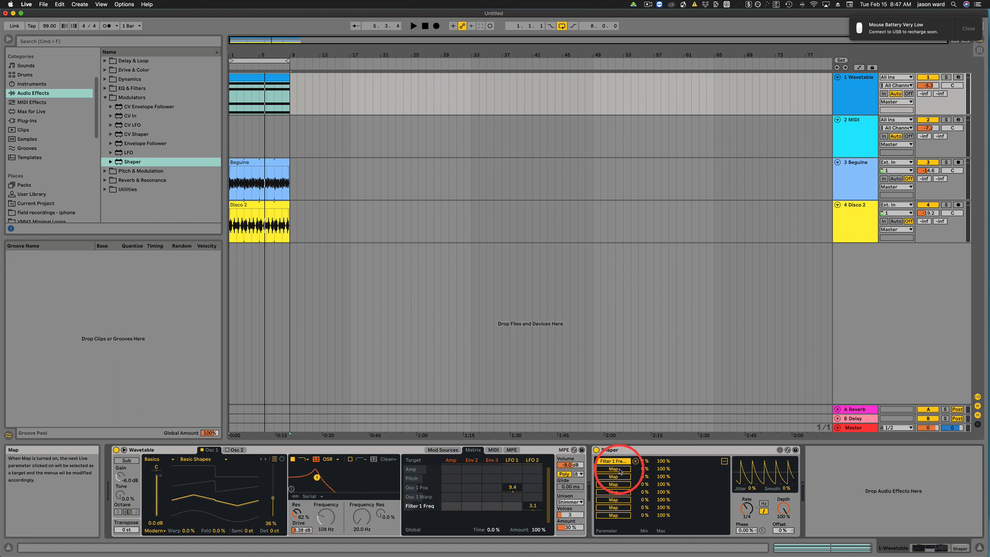
left_click(725, 461)
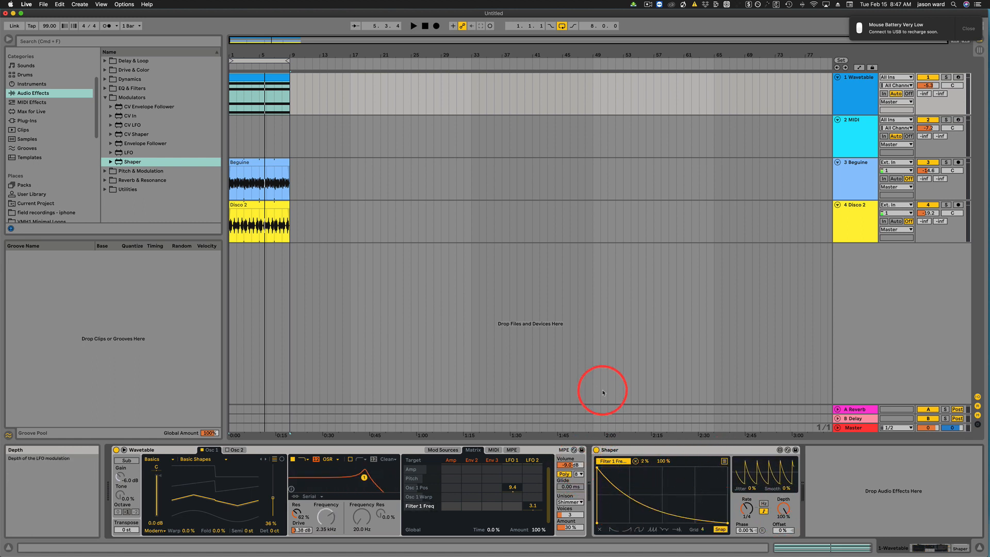
left_click(968, 29)
Step: Play the loop and slow the Shaper's synced rate, trying 5/16 and settling on 1/2
key("space")
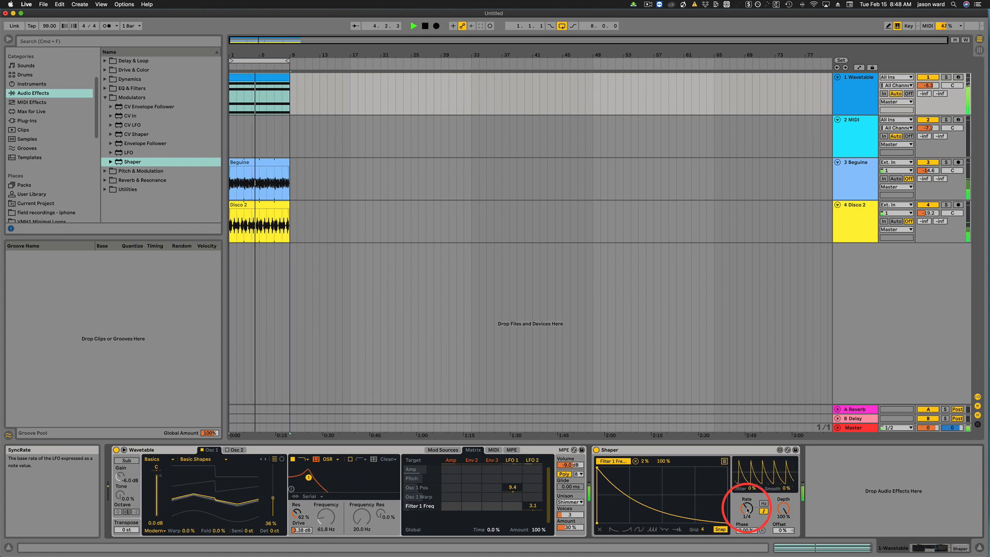
left_click_drag(747, 508, 747, 507)
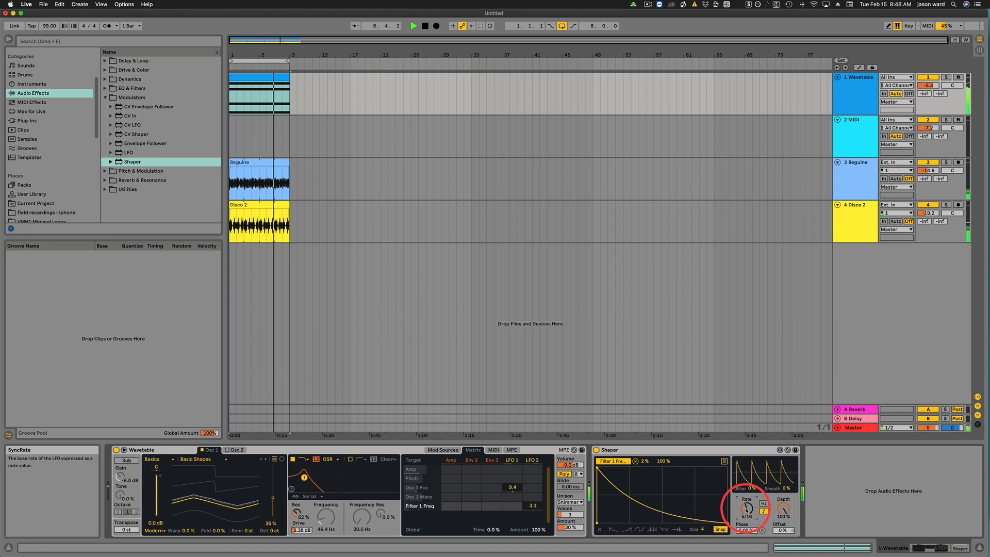
left_click_drag(746, 507, 746, 502)
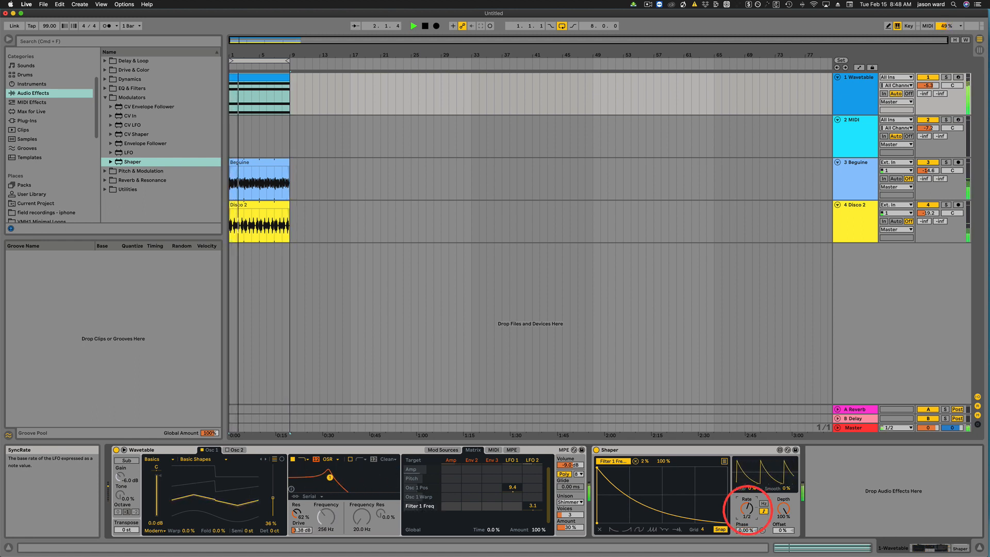
Step: Audition the Shaper's preset curves against the loop: rising ramp, two-part curve, four repeated ramps, and finally the curve with two dips
left_click(637, 530)
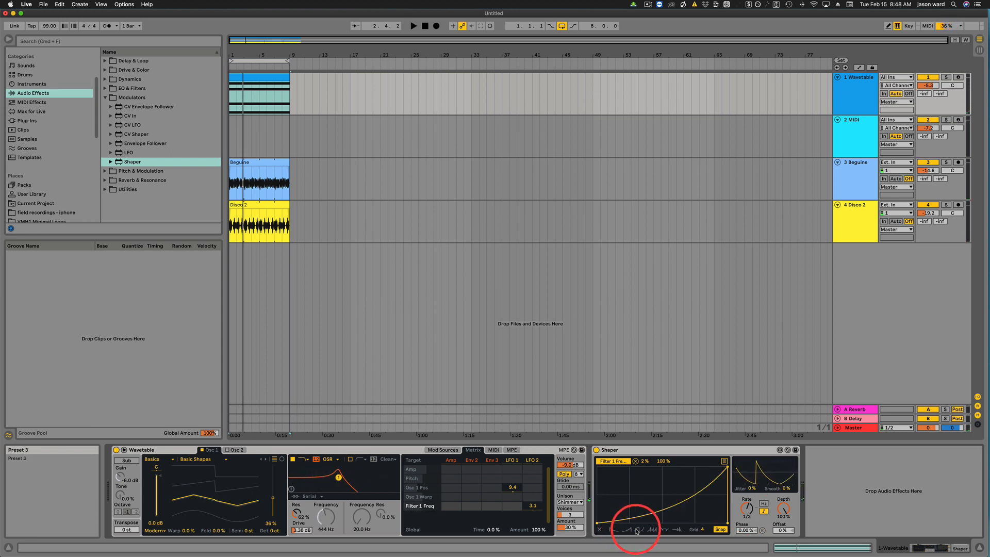
key("space")
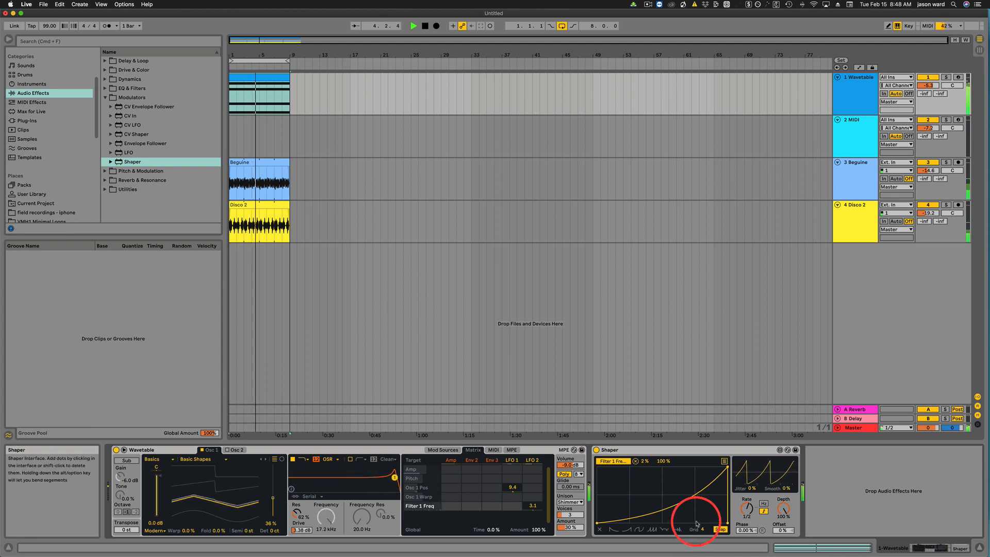
left_click(638, 530)
key("space")
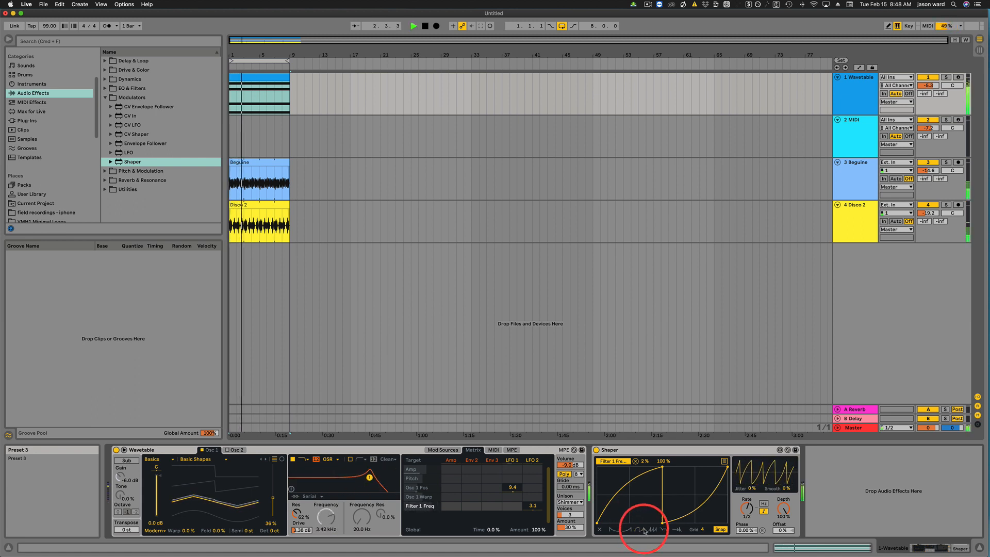
left_click(651, 530)
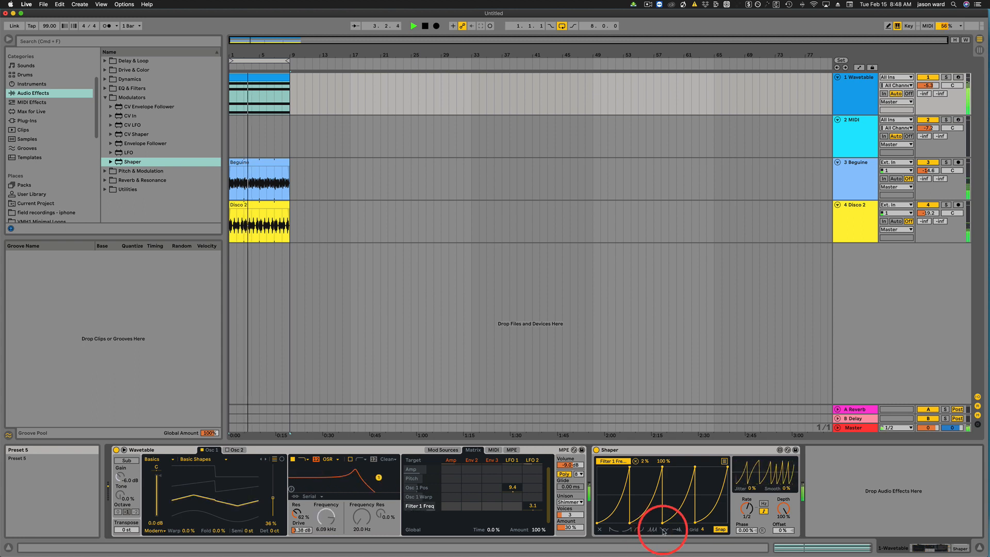
left_click(667, 530)
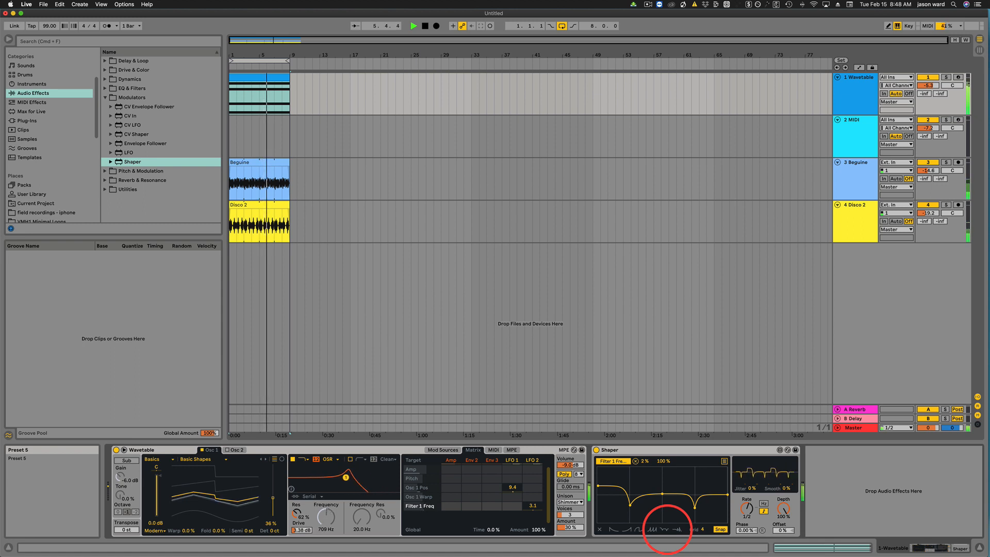
Step: Audition the last Shaper preset curve with its falling spikes, then load the preset with four repeated rising ramps
left_click(676, 530)
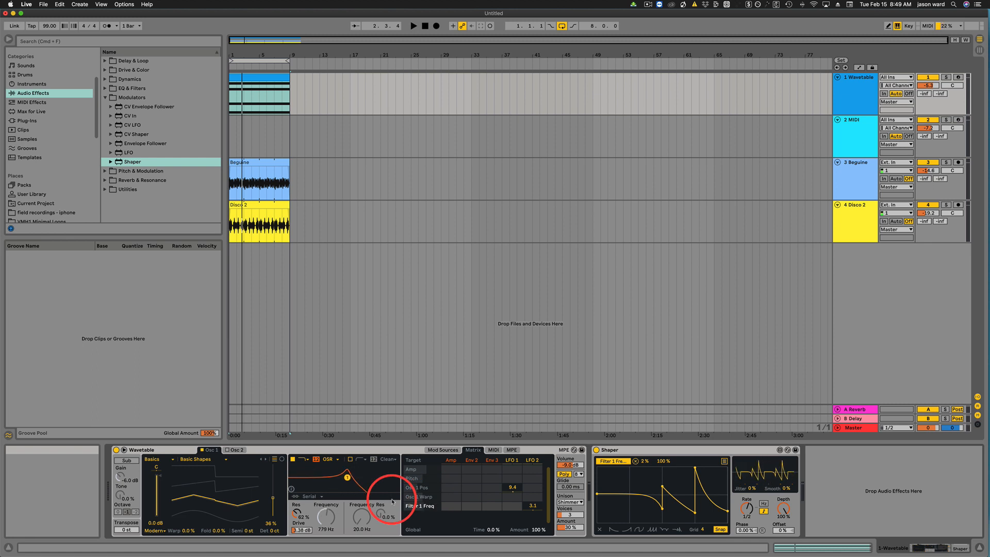
left_click(627, 449)
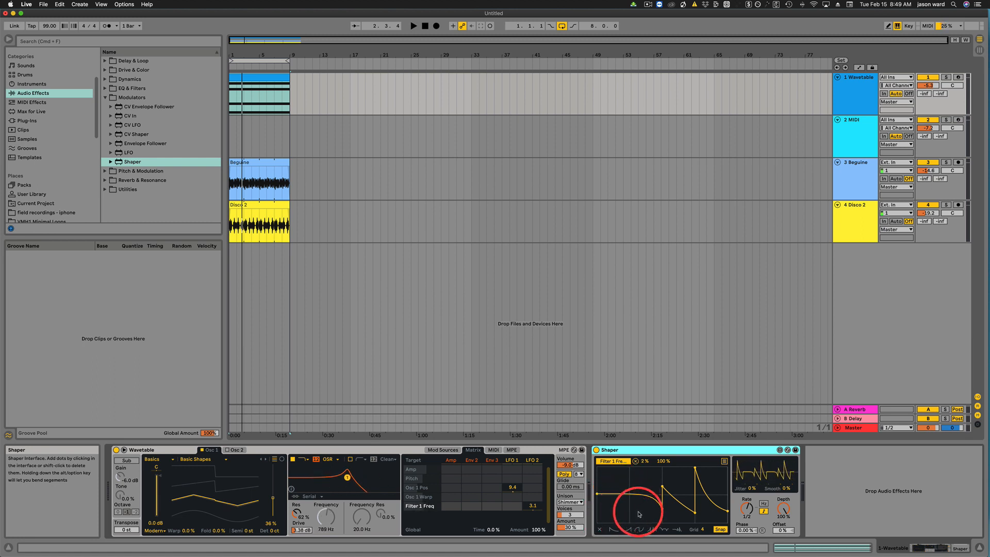
left_click(652, 529)
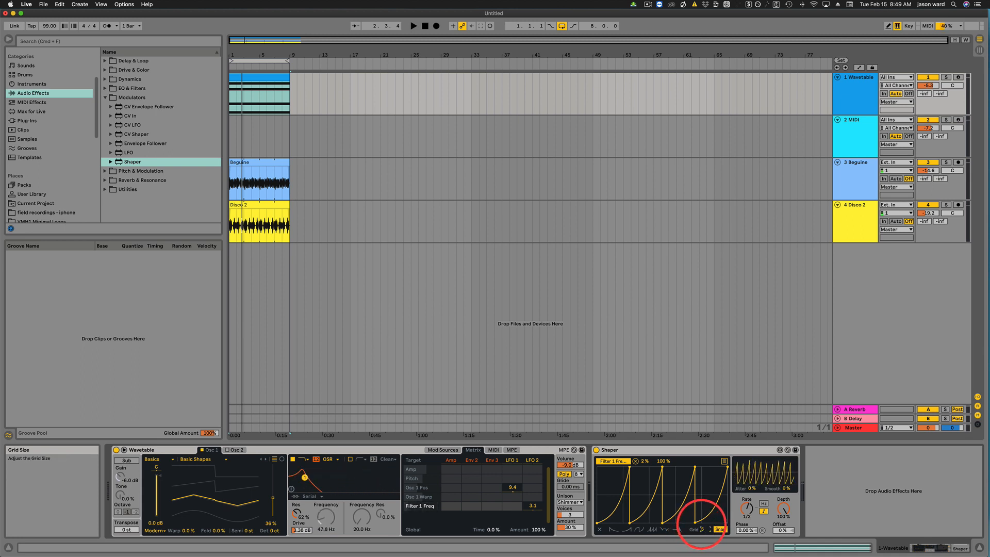
Step: Try coarser and finer grid sizes for the Shaper curve, including 13 and 10, and settle on 8
left_click(663, 490)
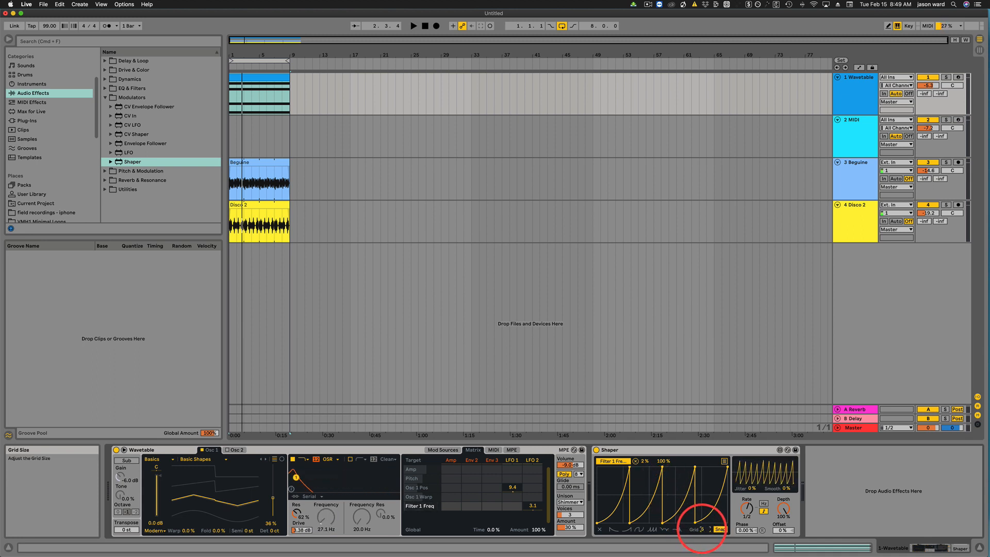
left_click_drag(707, 508, 708, 481)
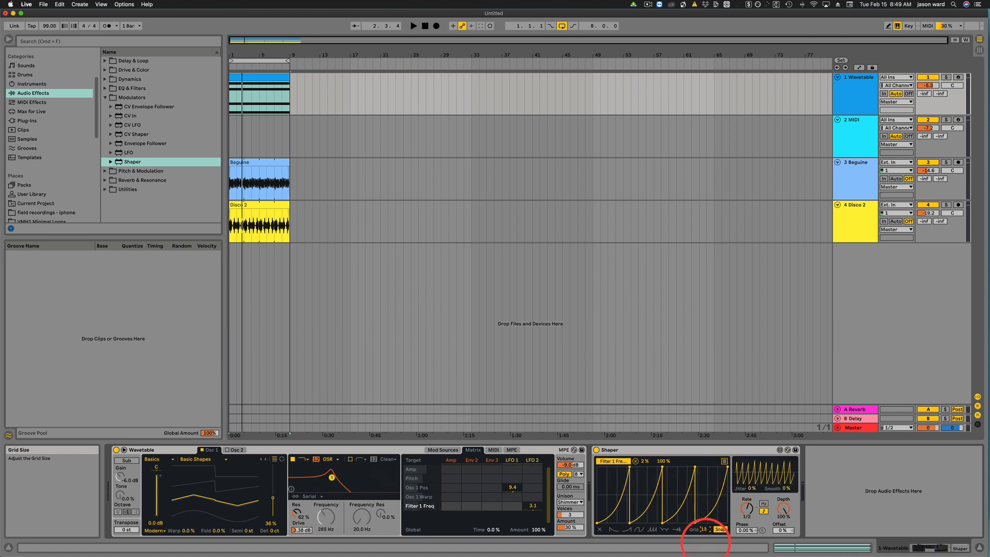
left_click_drag(705, 548, 705, 555)
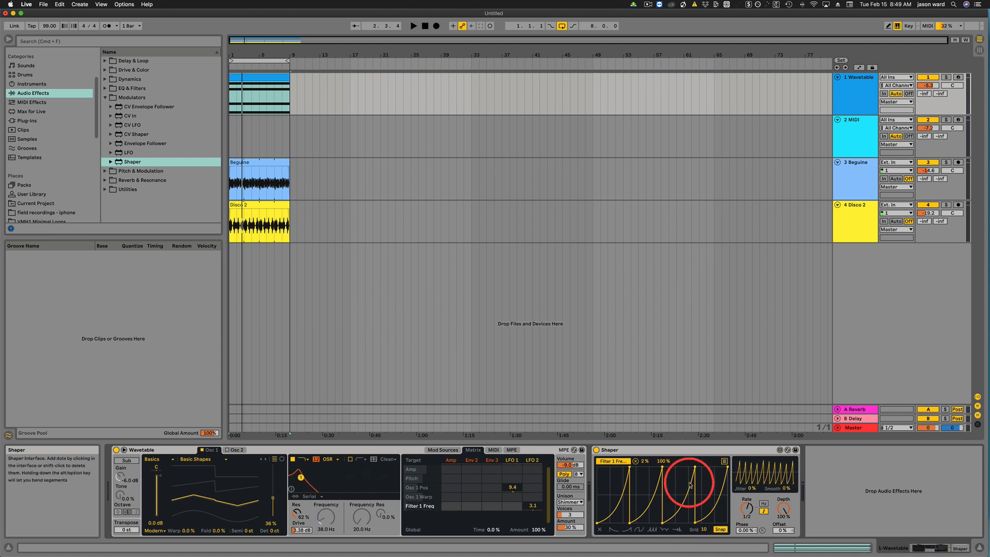
left_click_drag(704, 530, 705, 541)
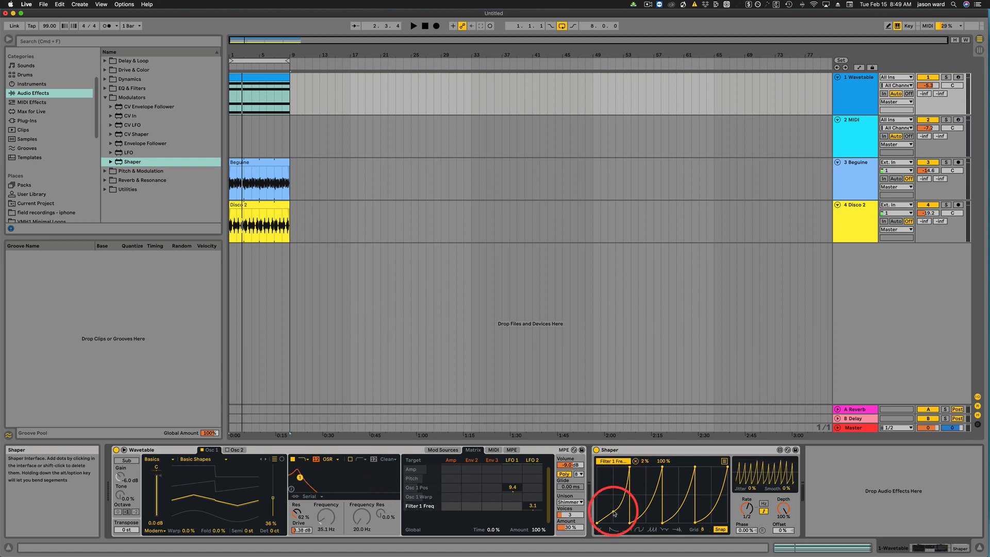
Step: Turn grid snapping on and reshape the ramps: a breakpoint midway up the first, a dip in the second, and a hump in the last
left_click_drag(614, 513, 614, 497)
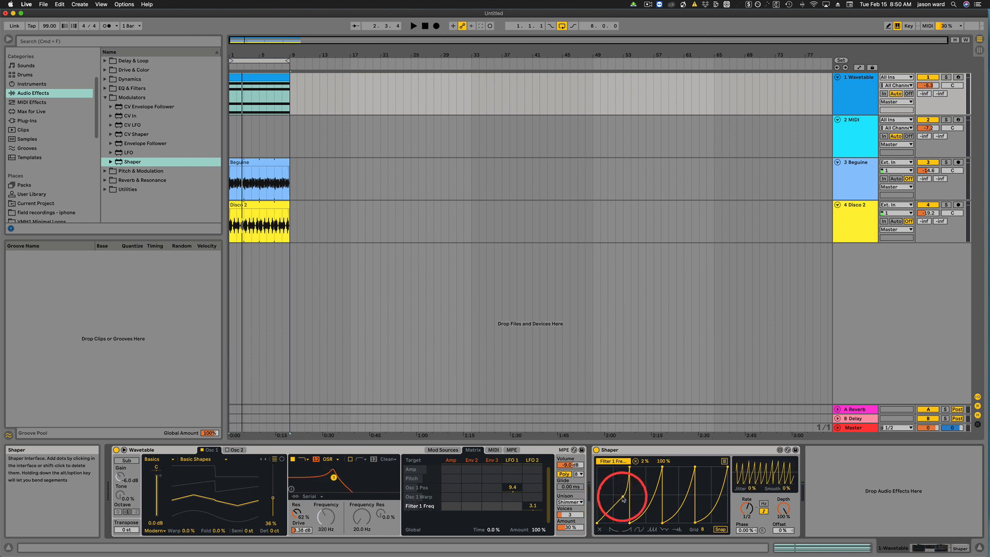
left_click(719, 530)
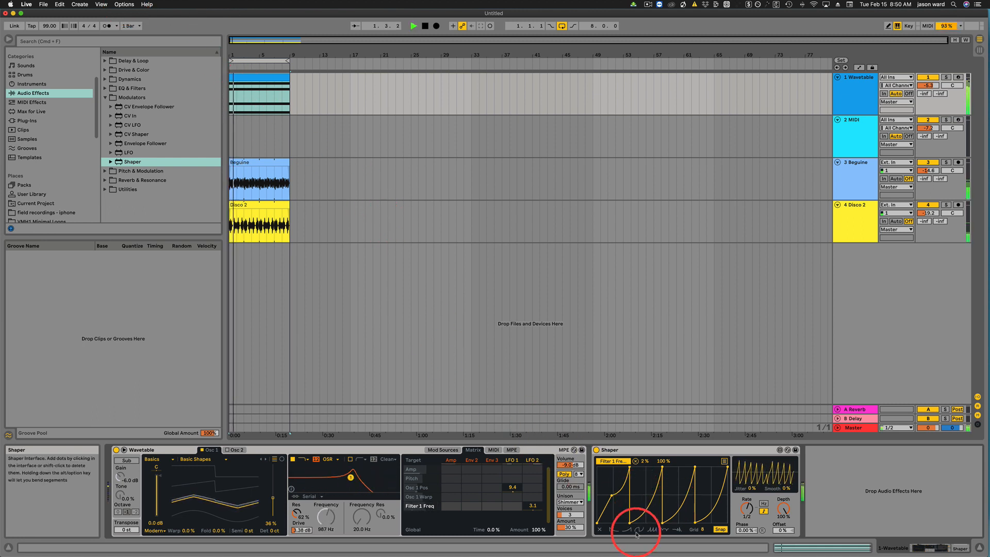
left_click_drag(629, 523, 669, 465)
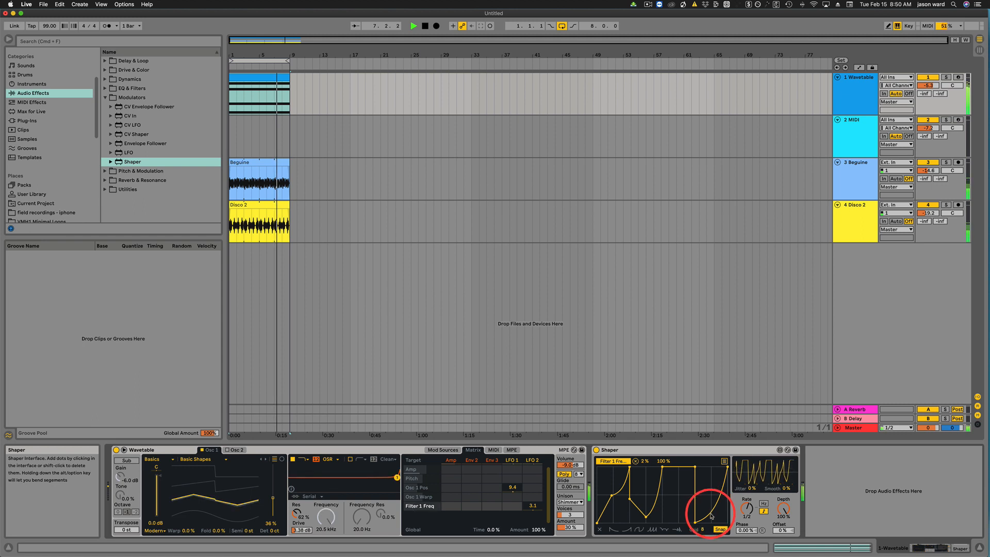
mouse_move(712, 514)
left_mouse_down()
mouse_move(714, 475)
mouse_move(726, 539)
mouse_move(724, 525)
left_mouse_up()
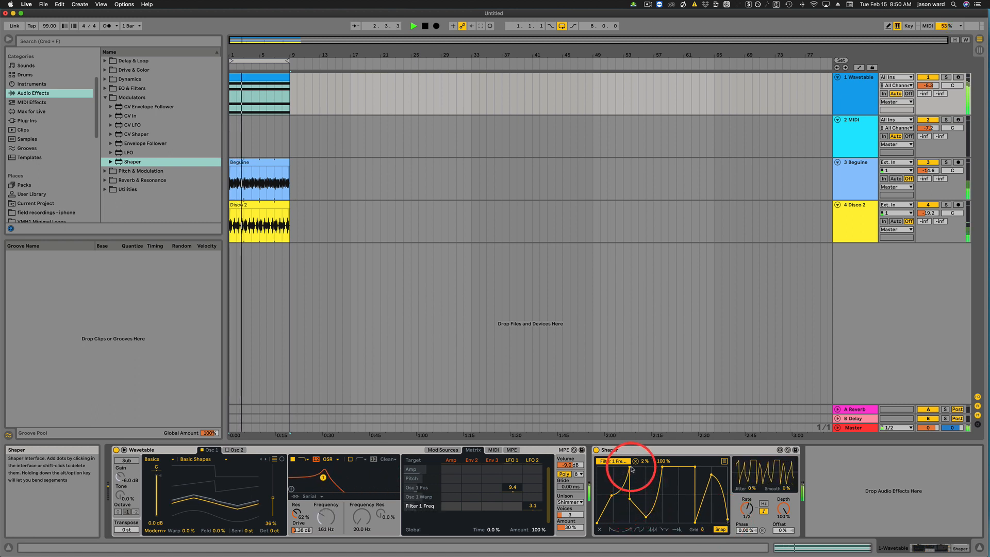
Step: Add a deep dip at the curve's first quarter line, reshape the plateau, and remove the peak breakpoint at the curve's middle
left_click_drag(630, 468, 630, 511)
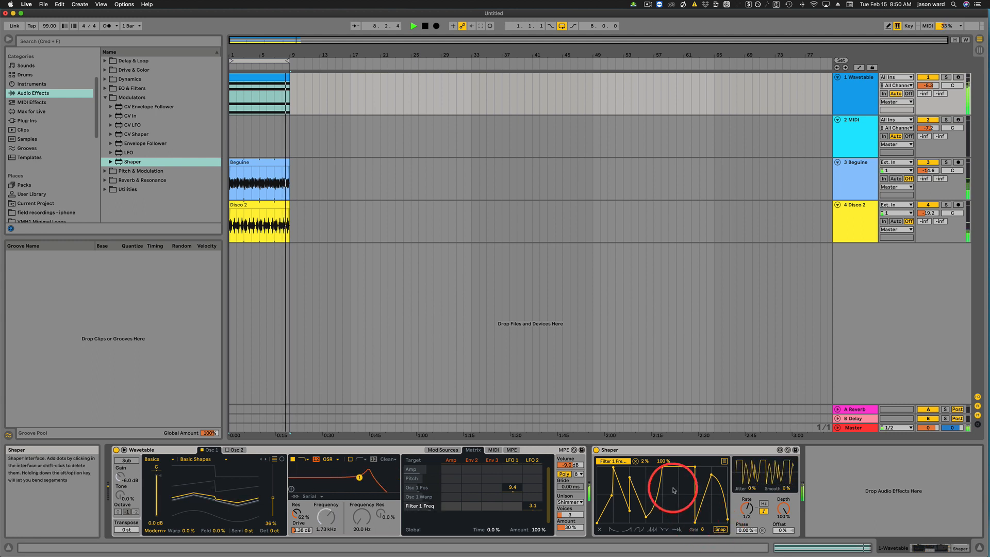
mouse_move(677, 468)
left_mouse_down()
mouse_move(672, 514)
mouse_move(685, 478)
mouse_move(664, 472)
left_mouse_up()
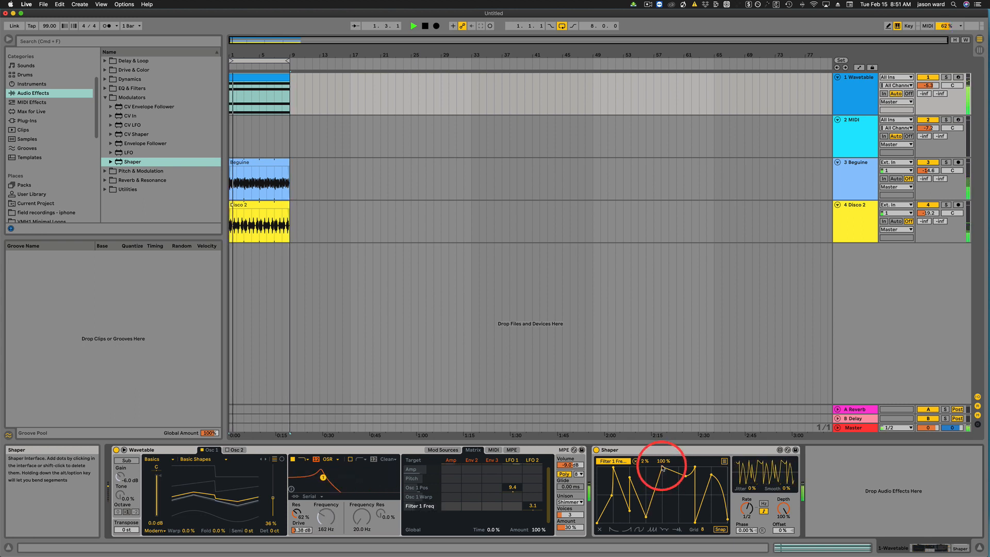
left_click(662, 467)
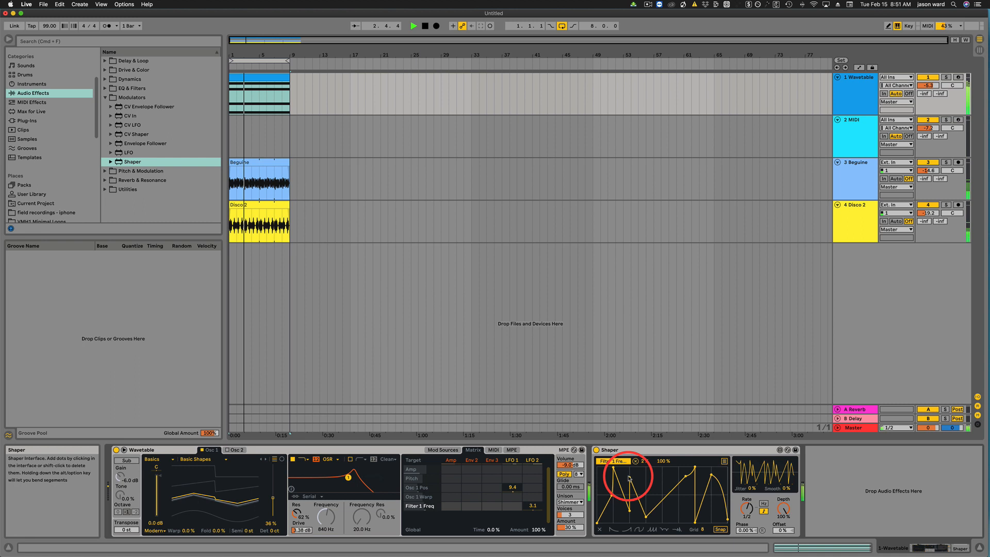
Step: Shift the curve's second peak later, lower the first peak slightly, and add a breakpoint on the long rising segment
left_click(638, 477)
left_click_drag(638, 478, 643, 479)
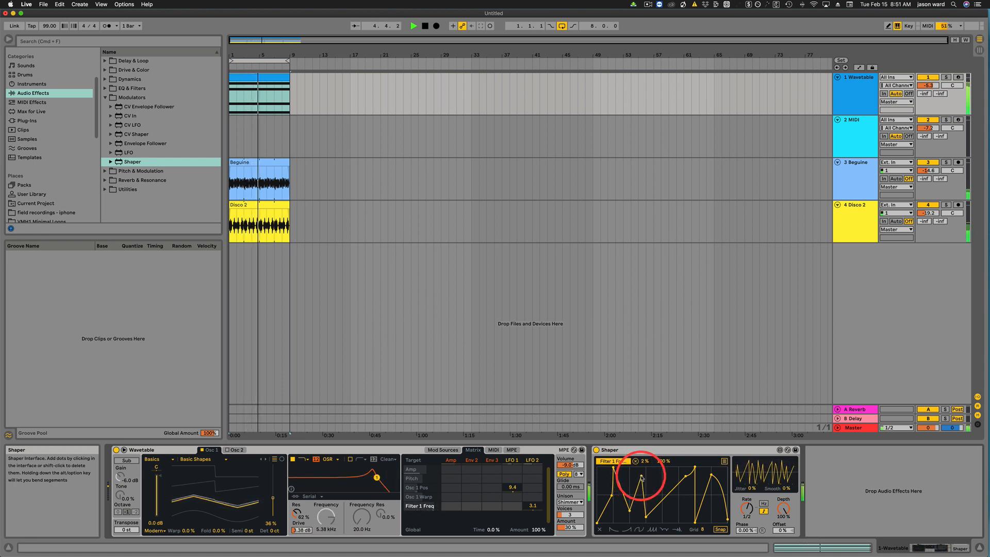
left_click_drag(612, 467, 615, 476)
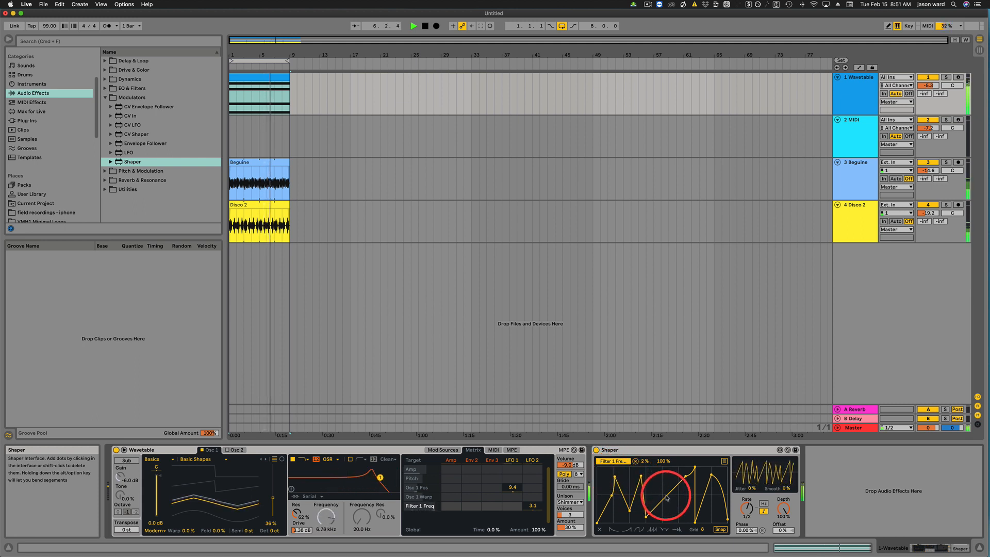
mouse_move(665, 496)
left_mouse_down()
mouse_move(661, 482)
mouse_move(678, 505)
mouse_move(677, 487)
left_mouse_up()
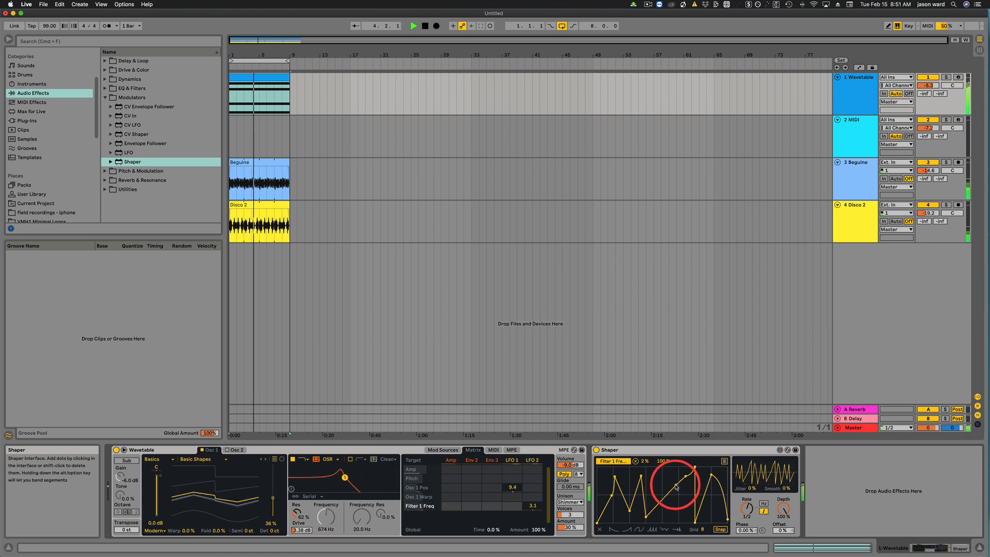
Step: Bend the straight segments between the Shaper curve's breakpoints into rounded arcs, stopping and replaying the loop to audition them
key("space")
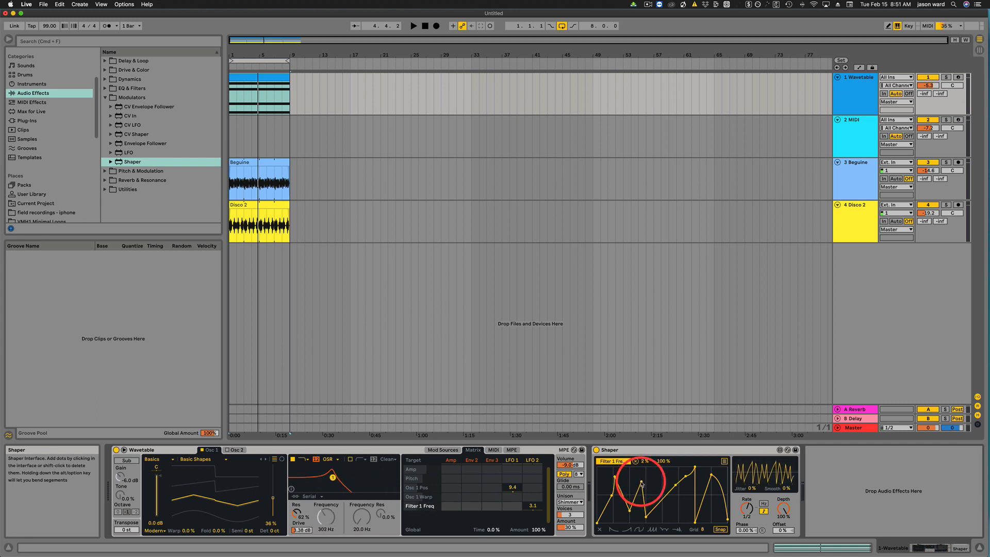
key("space")
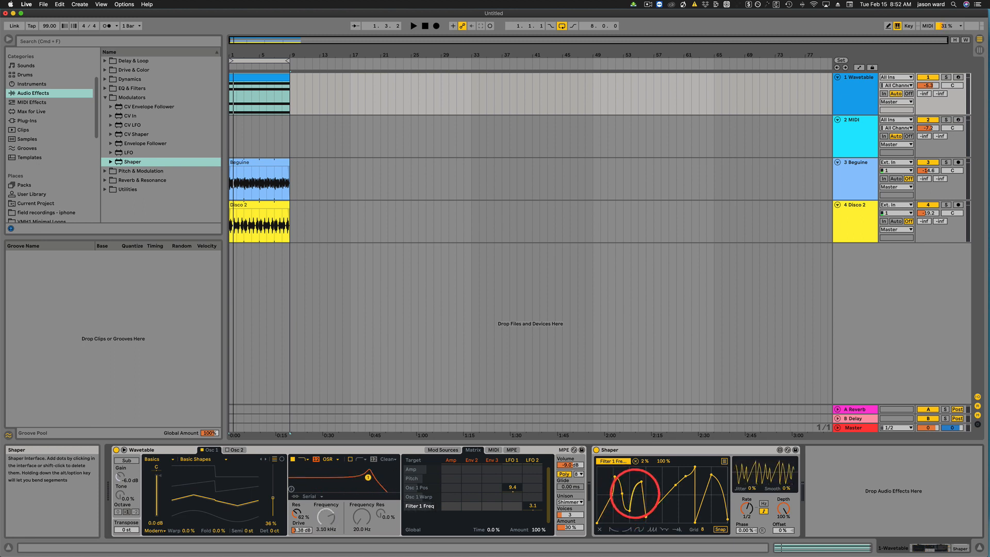
key("space")
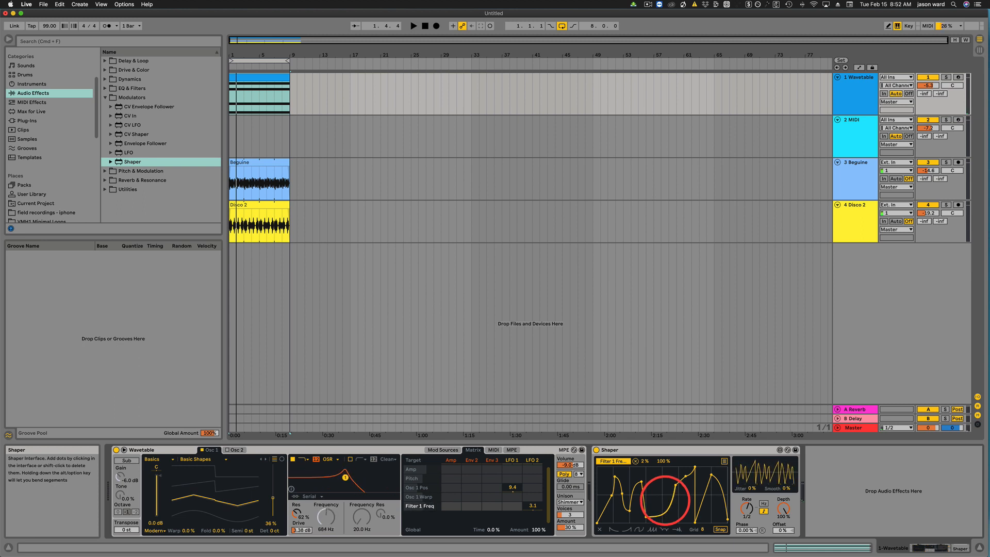
key("space")
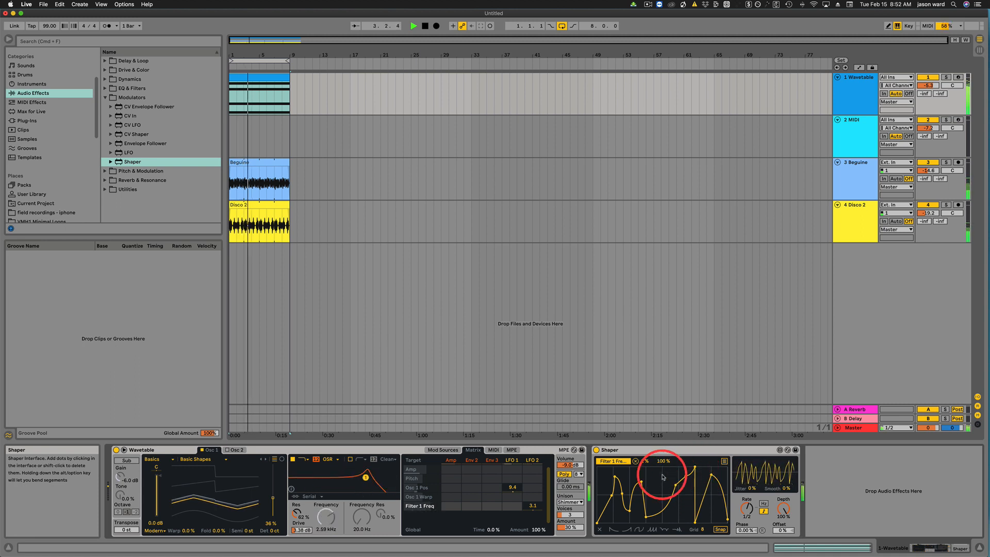
left_click(684, 476)
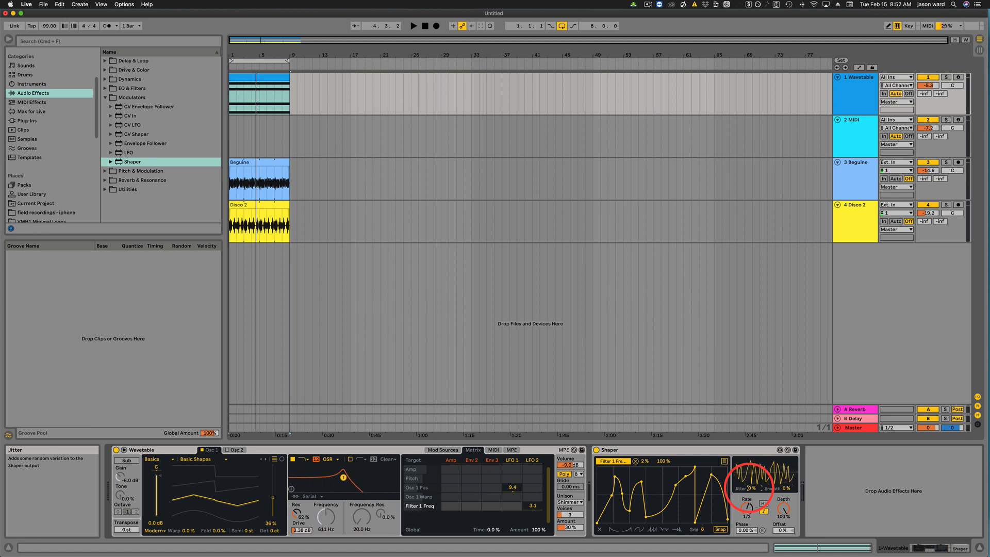
Step: Try a stronger Jitter while playing the loop, then set the Shaper's Jitter to 4% and Smooth to 45%
mouse_move(748, 486)
left_mouse_down()
mouse_move(748, 458)
mouse_move(750, 478)
left_mouse_up()
key("space")
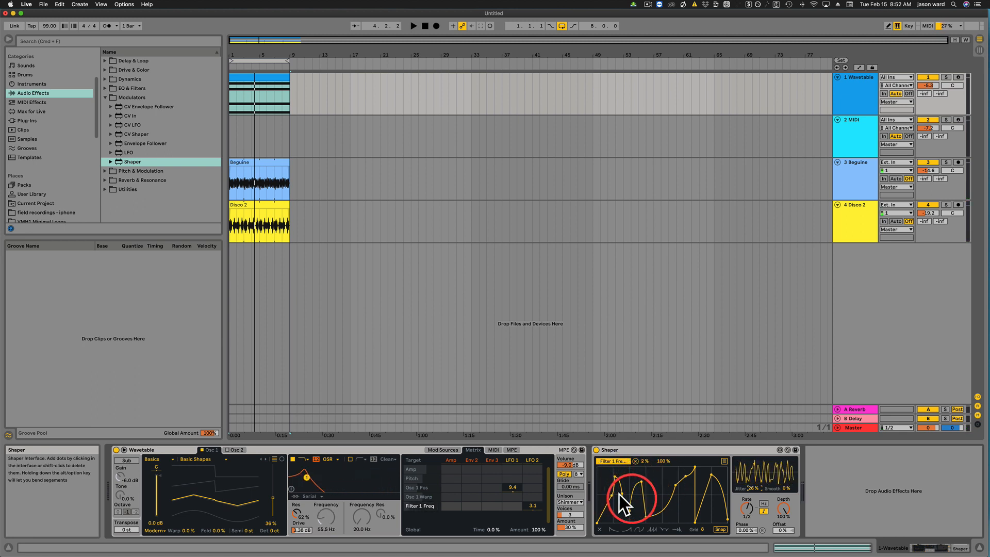
key("space")
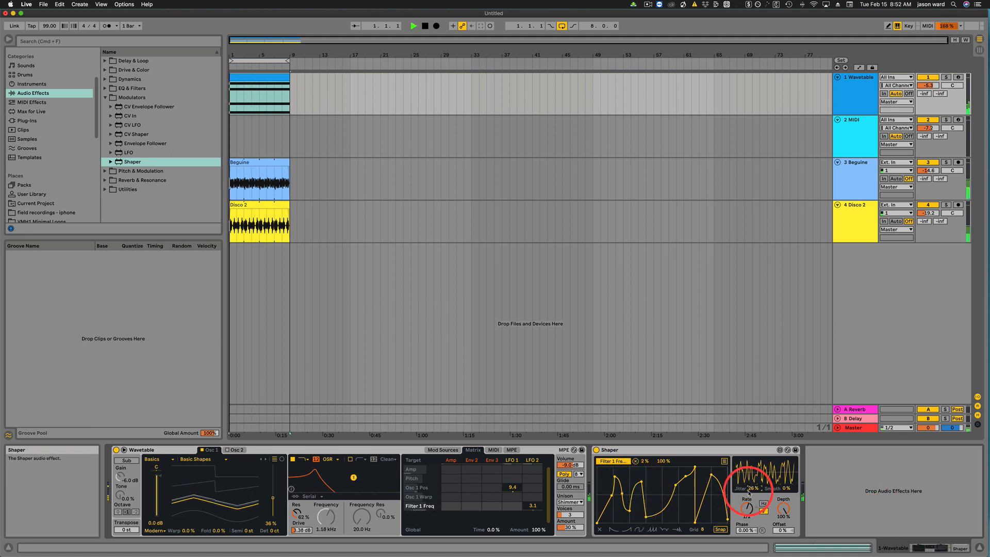
left_click_drag(753, 488, 788, 489)
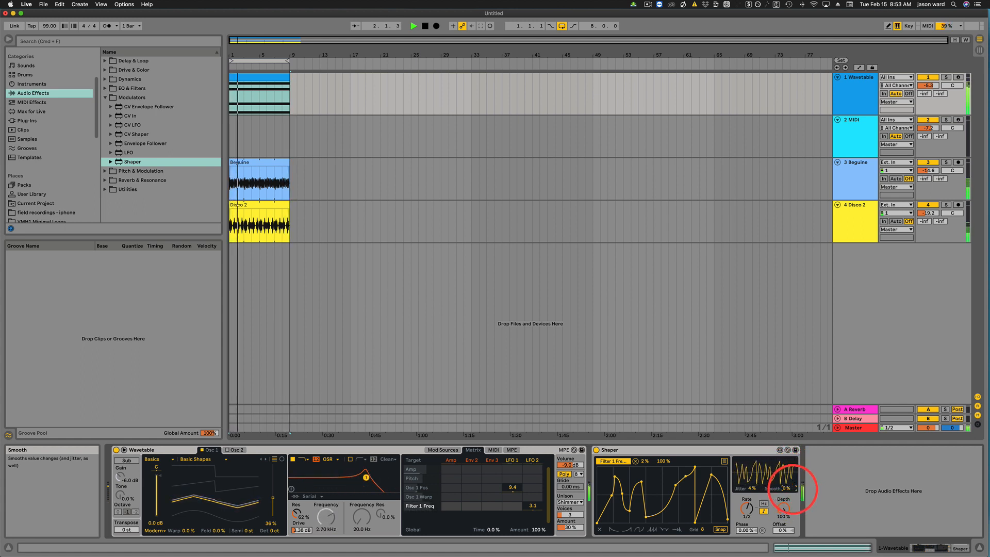
left_click_drag(787, 491, 789, 470)
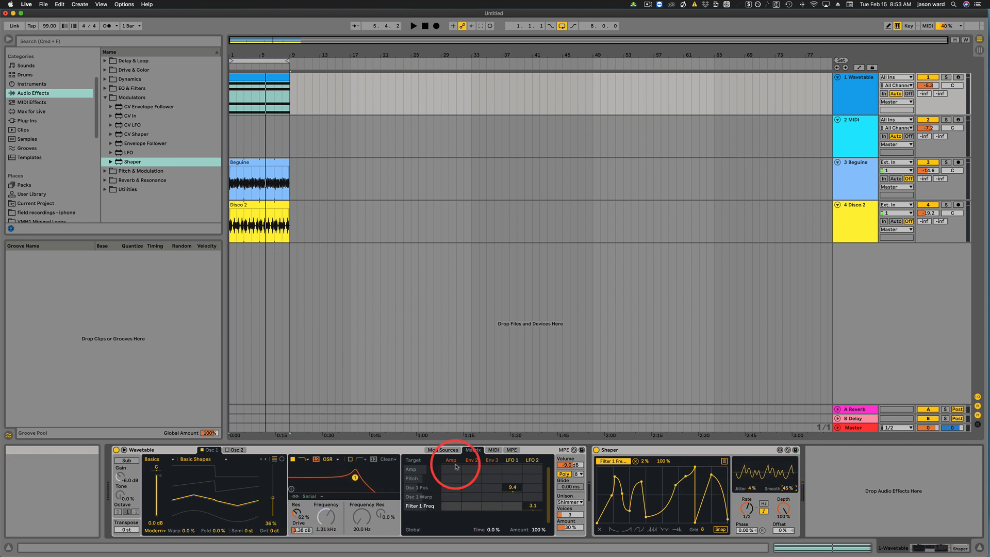
Step: Map the Shaper's second mapping slot to the Wavetable's Filter 1 Res
left_click(724, 461)
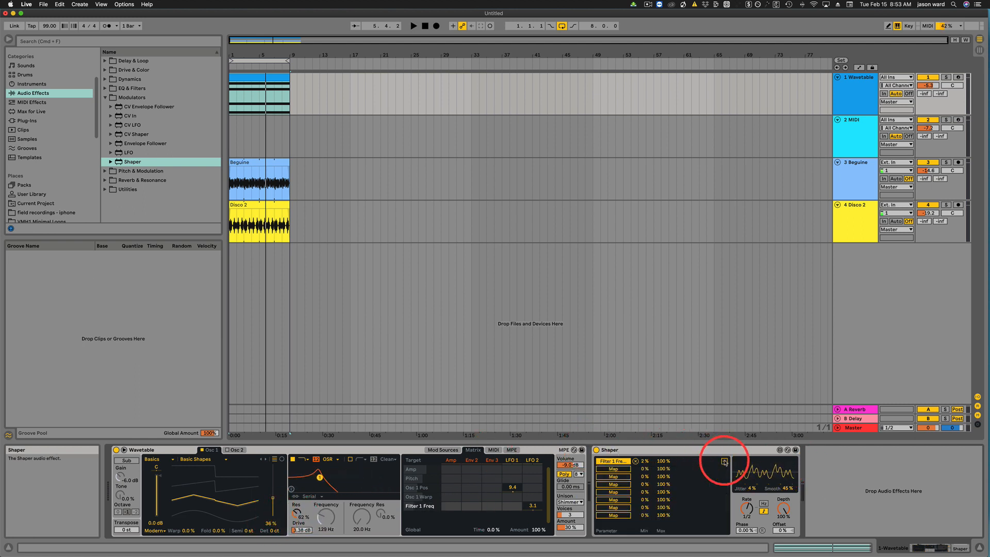
left_click(613, 469)
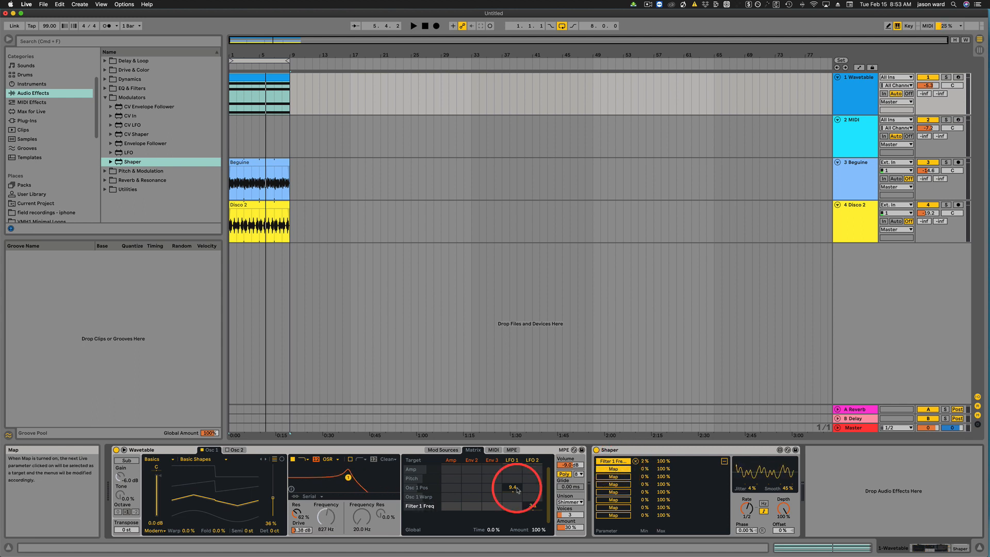
left_click(295, 513)
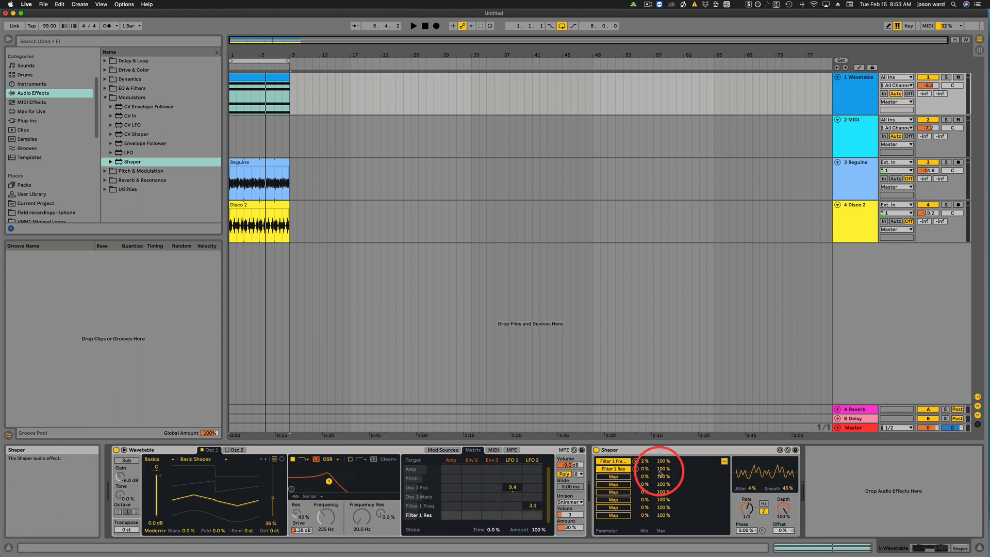
Step: Set the Filter 1 Res mapping range to a minimum of 31% and a maximum of 81%, and return to the curve
left_click_drag(661, 470, 661, 474)
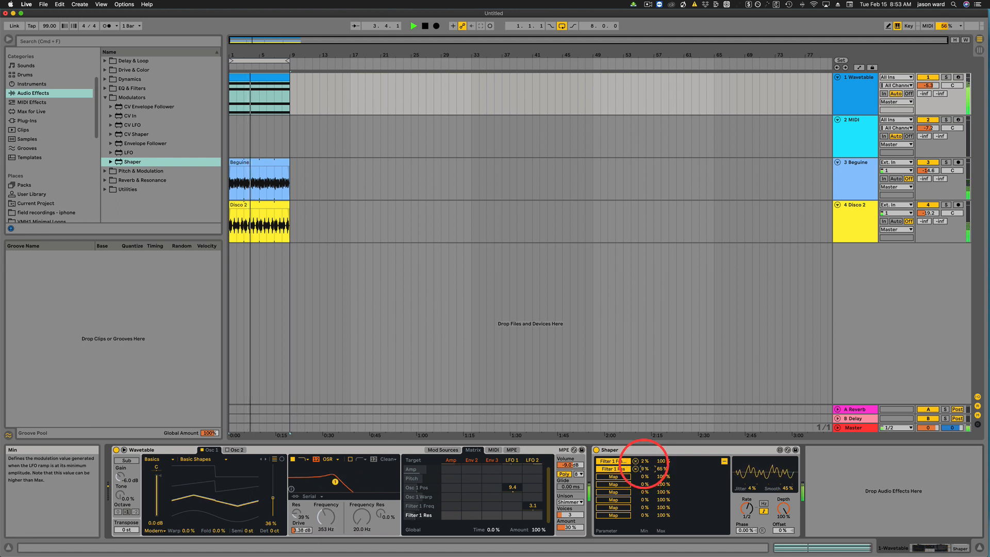
left_click_drag(642, 468, 642, 462)
left_click_drag(646, 458, 659, 471)
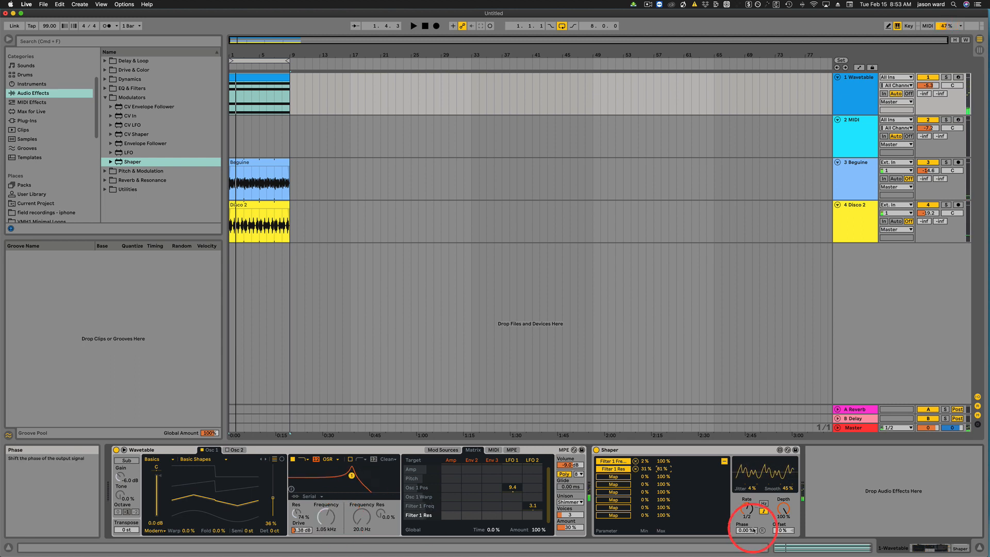
left_click(725, 461)
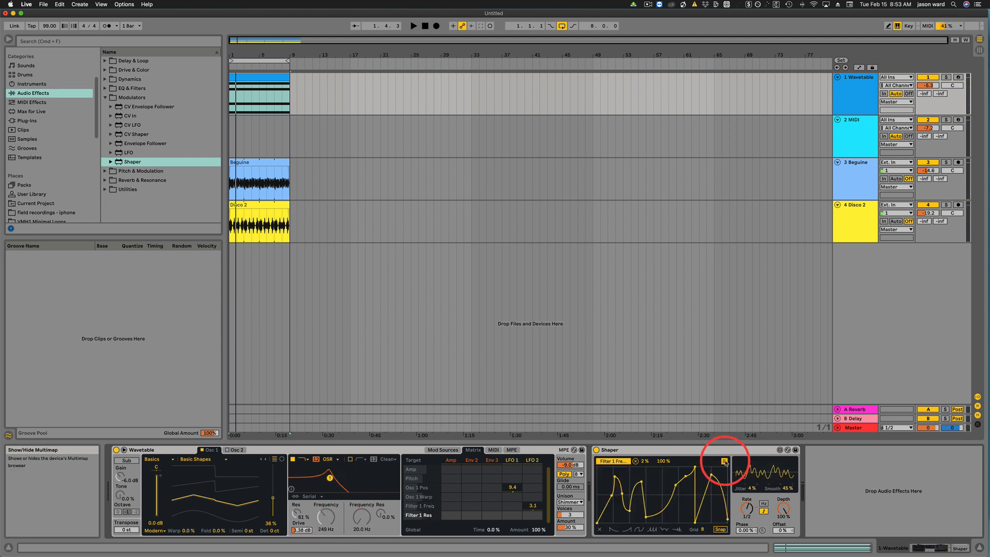
Step: Extend the arrangement loop to 32 bars, ending at bar 33, and select the Wavetable track's MIDI clip
left_click(615, 318)
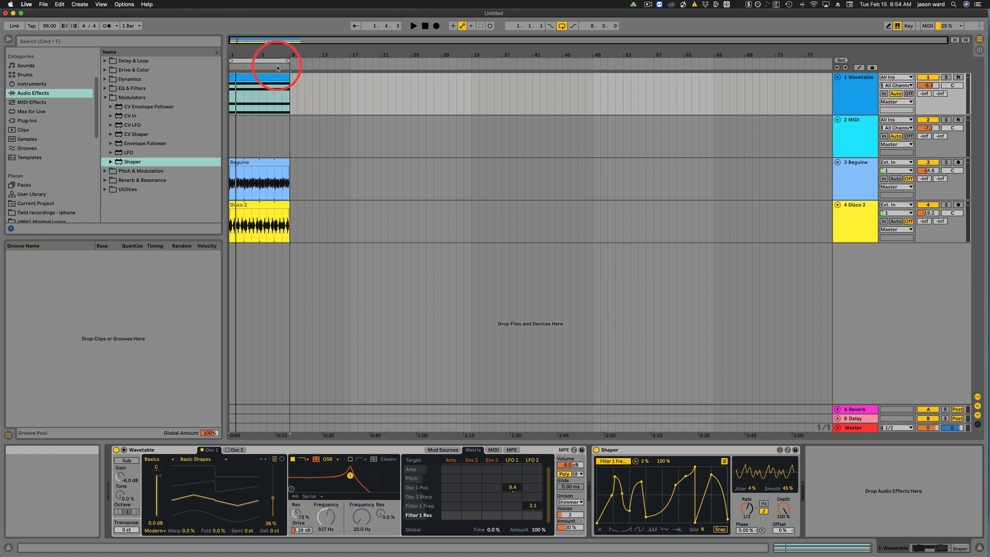
mouse_move(288, 62)
left_mouse_down()
mouse_move(510, 61)
mouse_move(469, 61)
left_mouse_up()
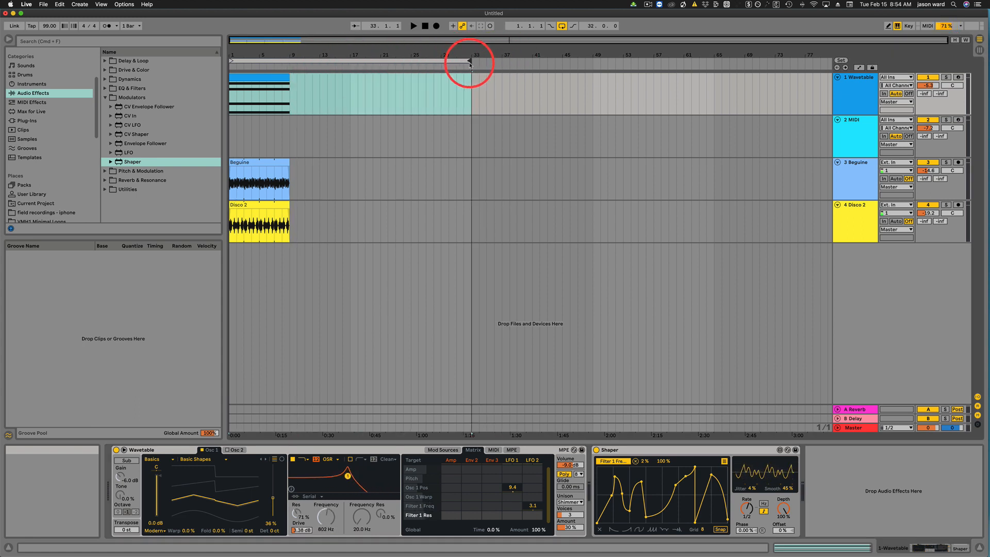
left_click(276, 76)
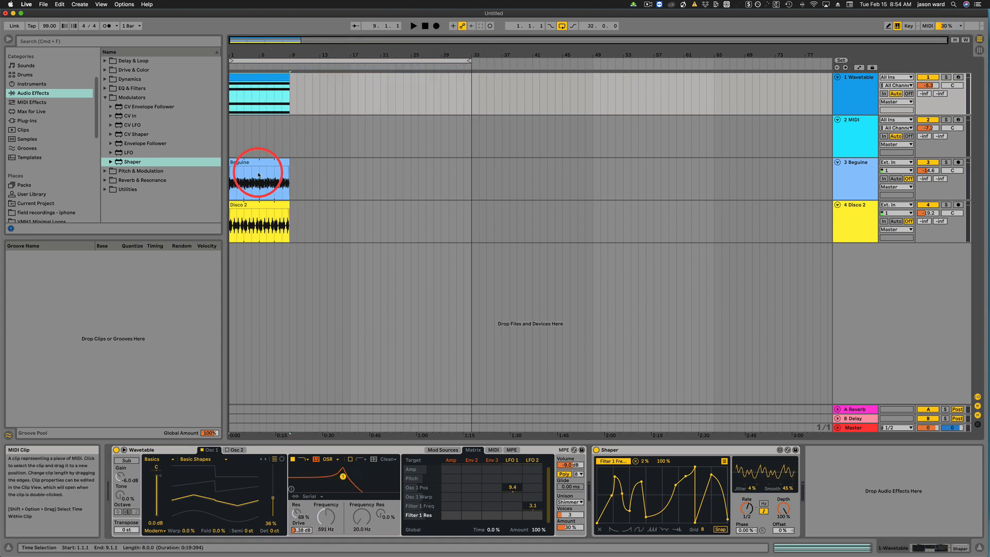
Step: Select the Wavetable, Beguine and Disco 2 clips together and extend them to the end of the loop at bar 33
left_click(261, 206, "shift")
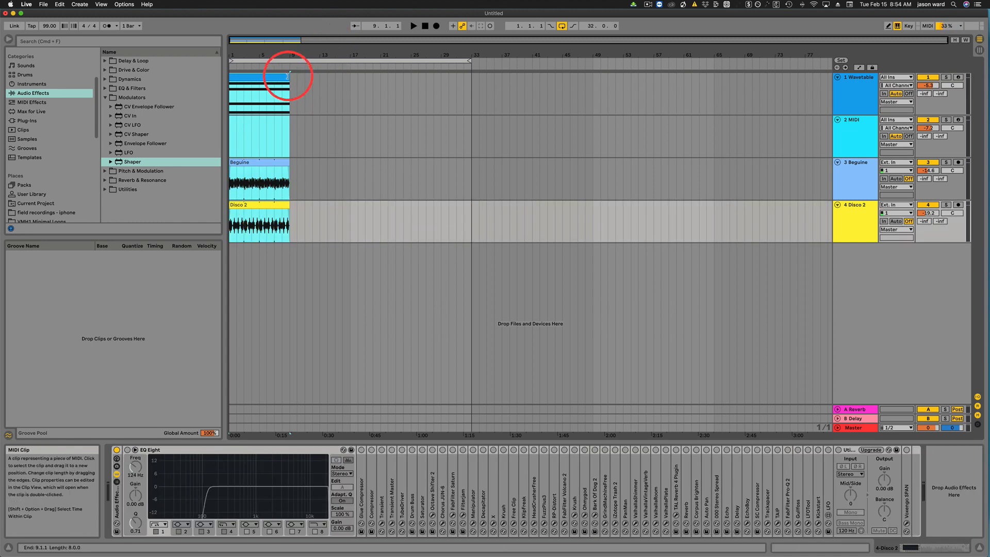
left_click_drag(287, 76, 471, 77)
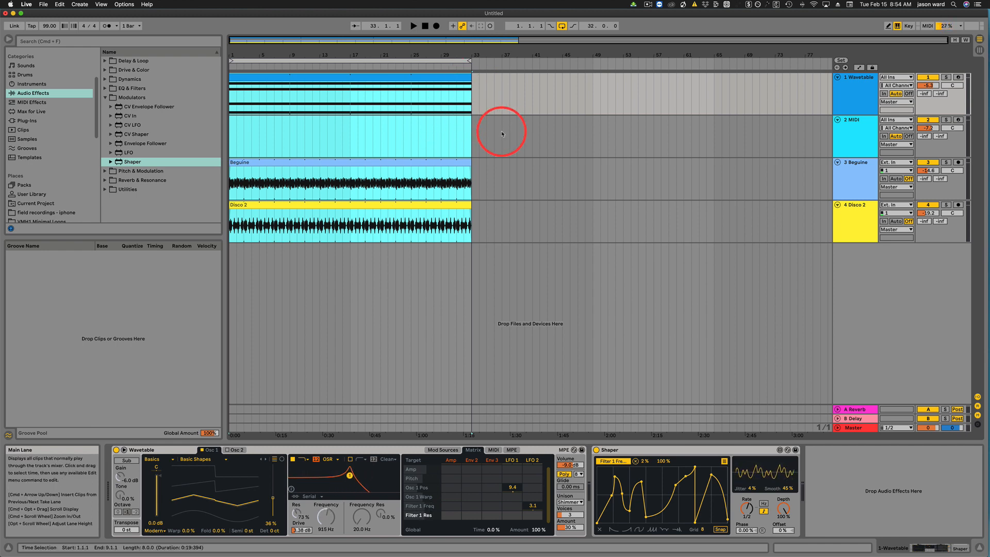
left_click(501, 134)
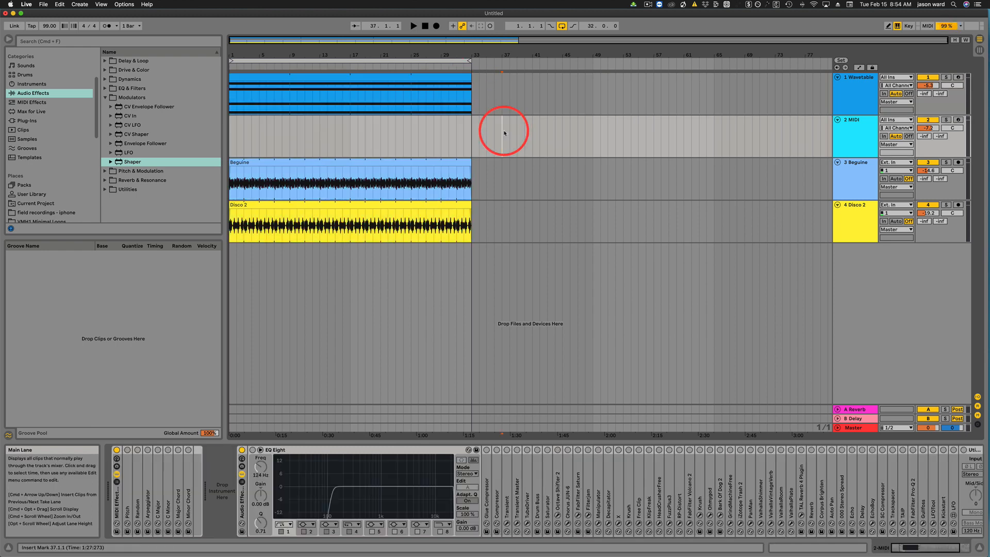
Step: Add an audio track below Disco 2, set its input to 1-Wavetable, and arm it for recording
left_click(856, 81)
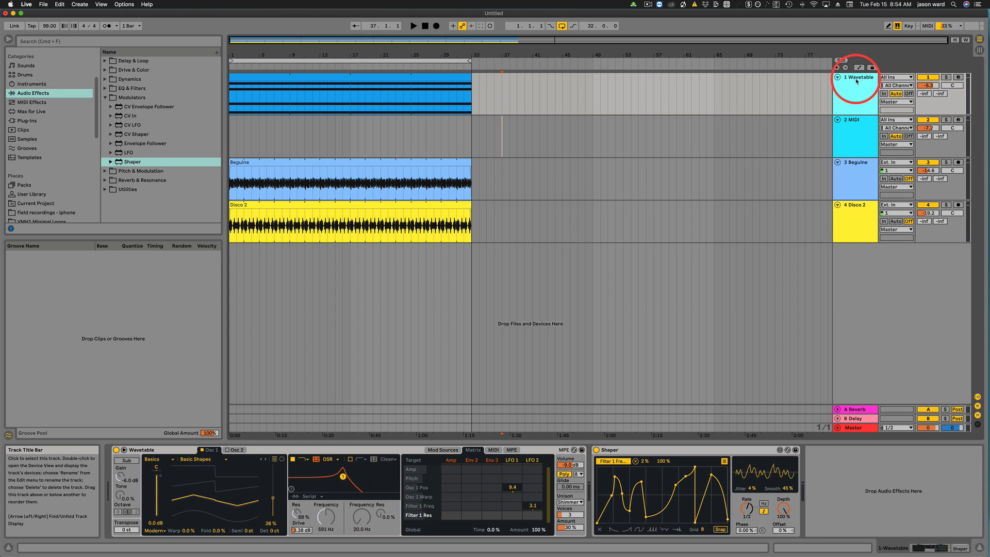
left_click(854, 208)
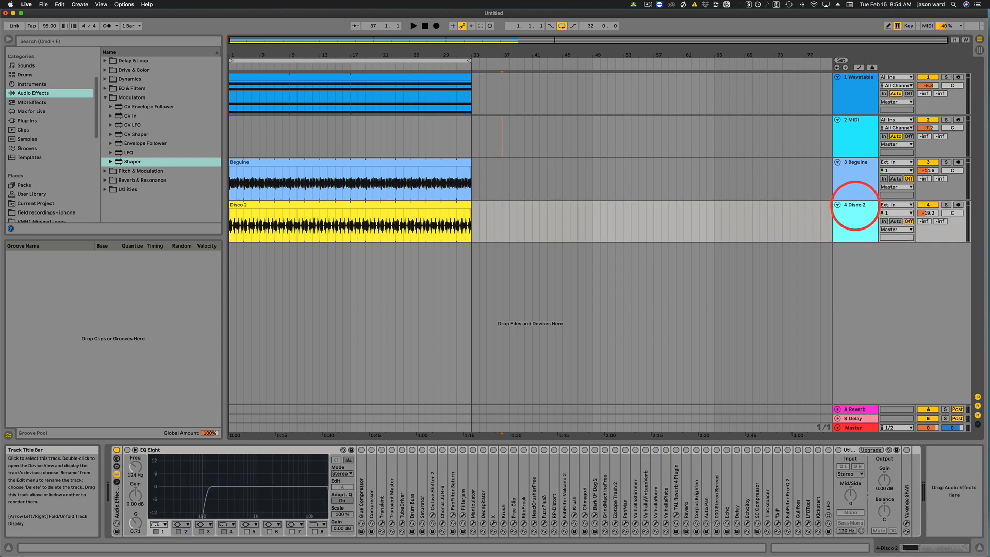
key("super+t")
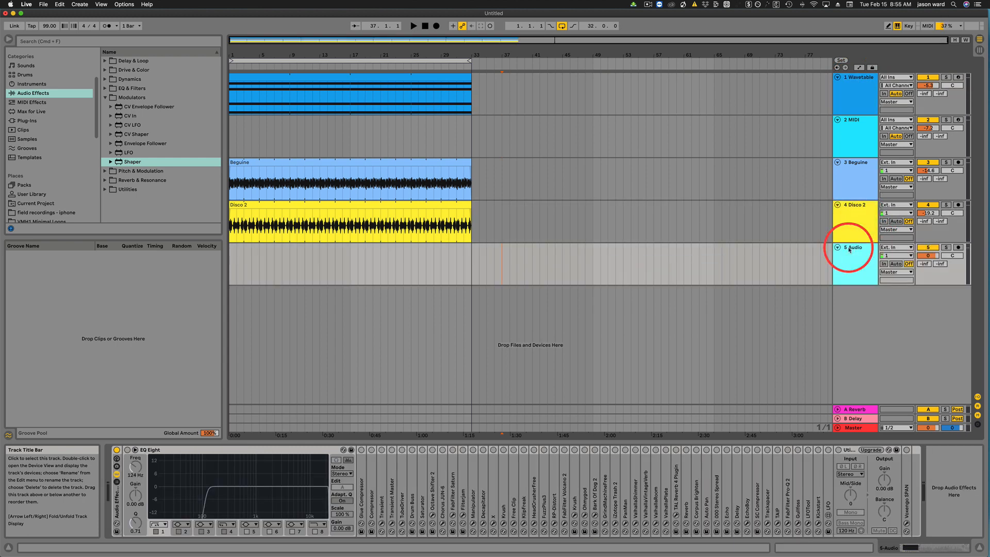
left_click(894, 248)
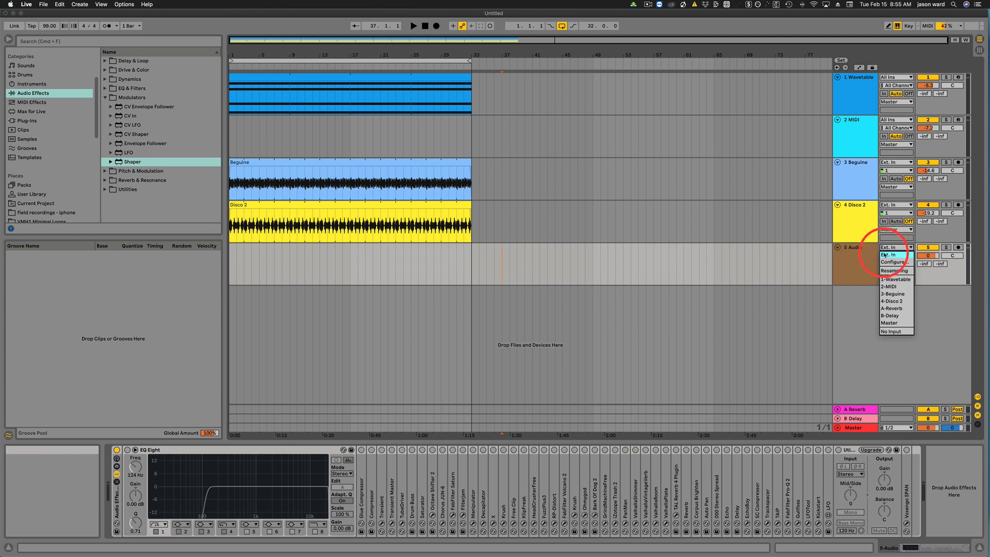
left_click(896, 281)
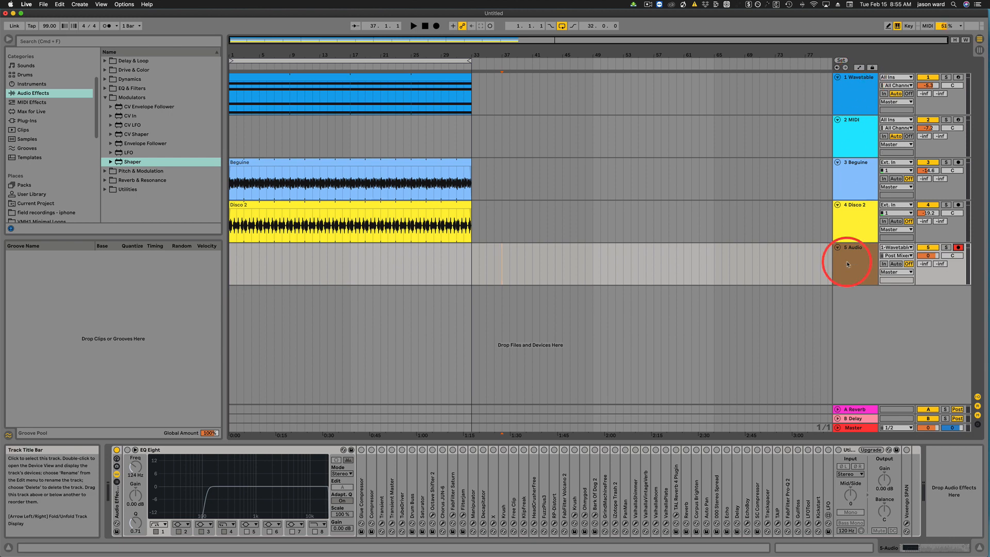
Step: Record the Wavetable's output from bar 1 while reshaping the peaks of the Shaper curve, and set Smooth to 57%
left_click(858, 82)
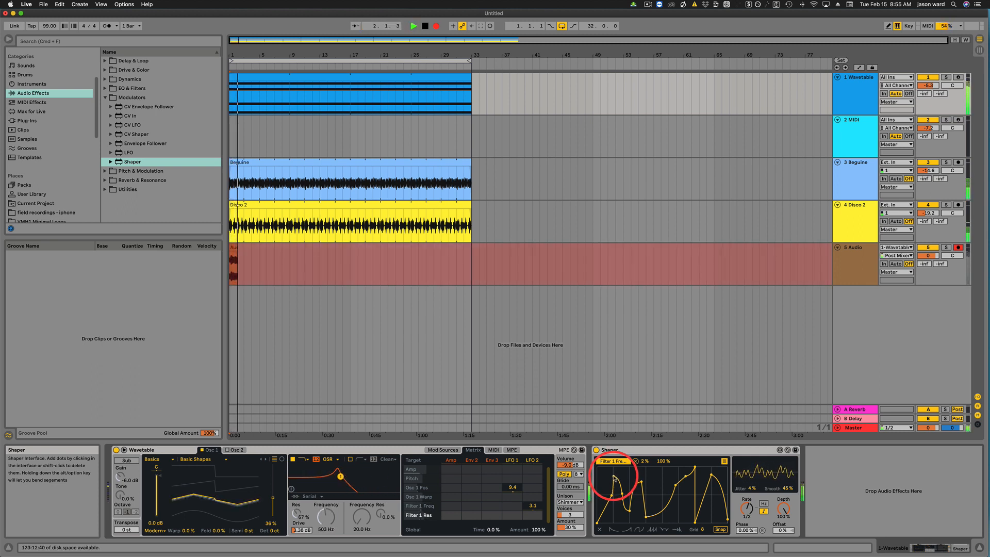
left_click_drag(612, 476, 658, 509)
left_click_drag(695, 470, 715, 492)
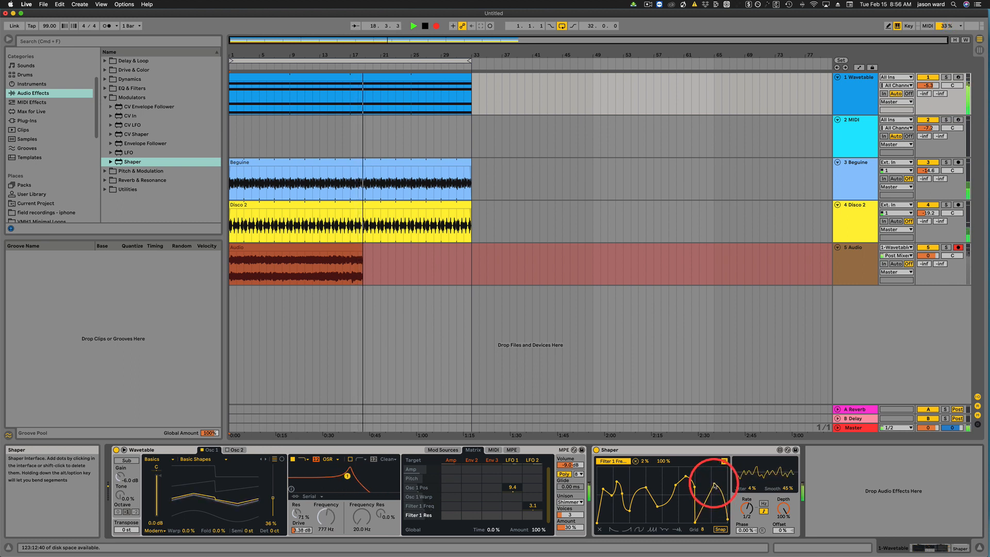
left_click_drag(651, 507, 673, 494)
left_click_drag(785, 489, 785, 503)
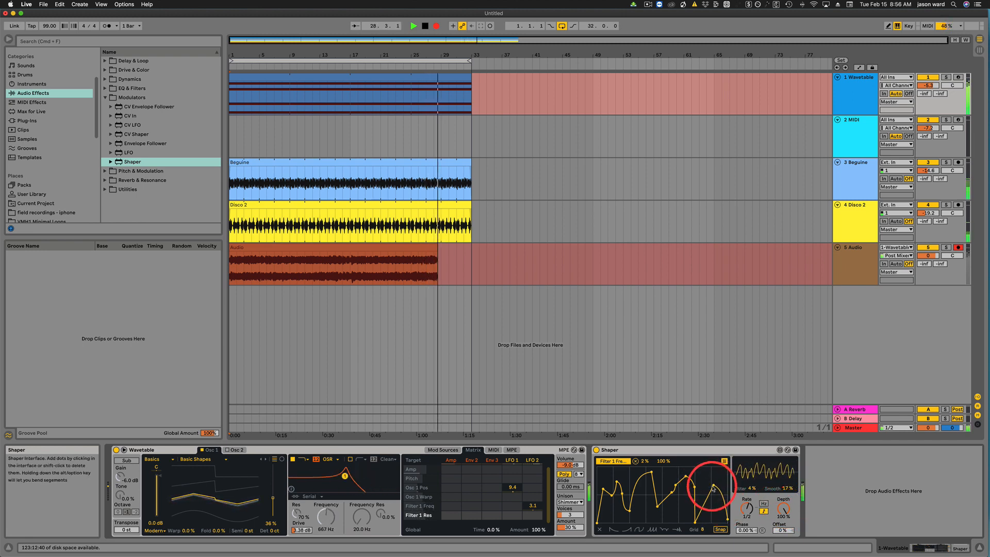
Step: While recording, lower the last peak of the Shaper curve and set the Shaper's Depth to 83.5%
left_click_drag(713, 488, 709, 495)
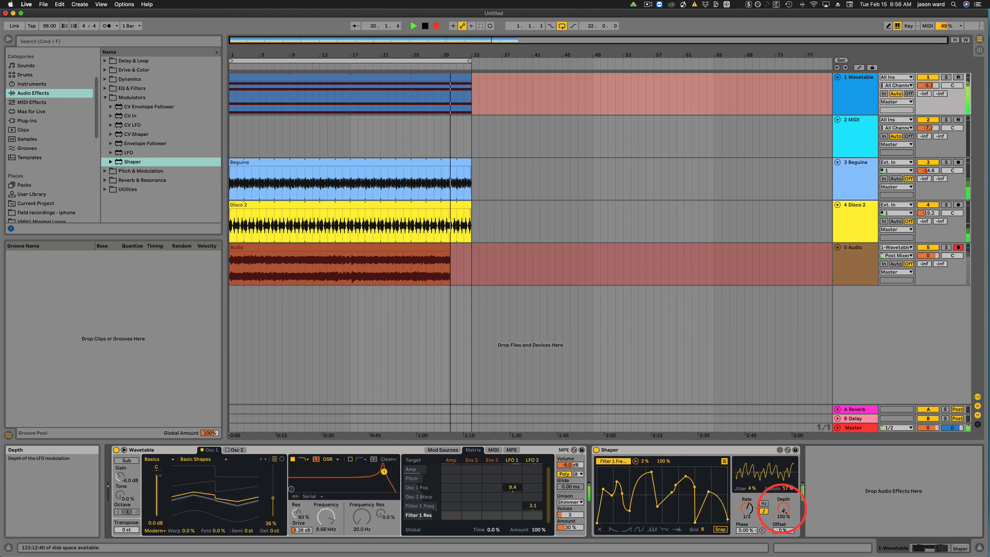
left_click_drag(783, 510, 778, 521)
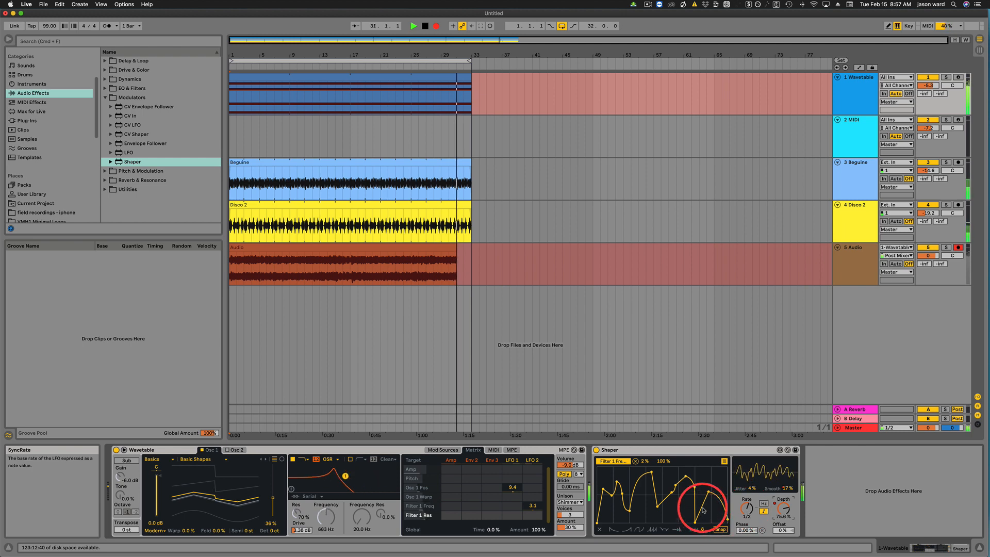
left_click_drag(703, 511, 707, 498)
left_click_drag(783, 508, 783, 501)
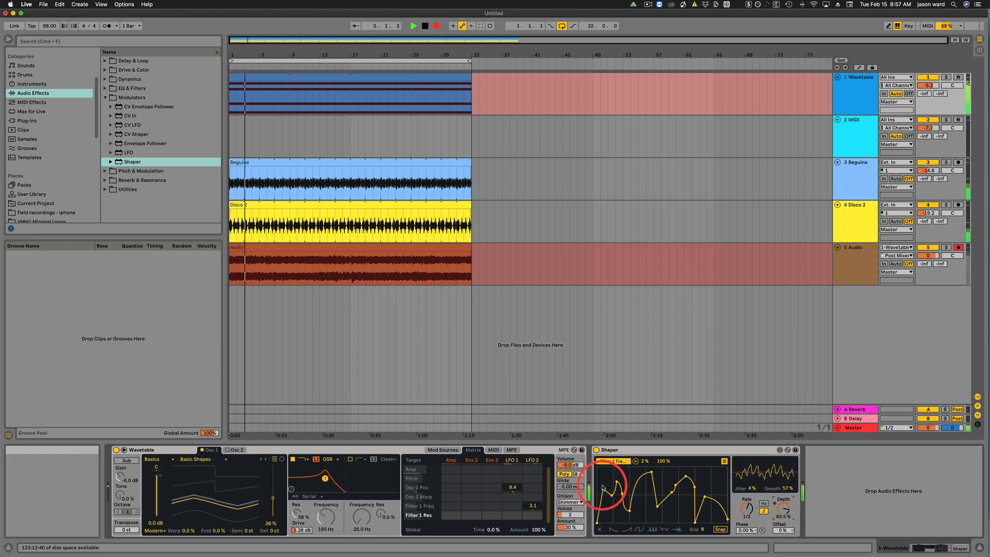
Step: Keep recording while raising the Shaper curve's first peak, adding a sharp peak near its end, and lowering the tall middle peak
left_click_drag(604, 488, 607, 473)
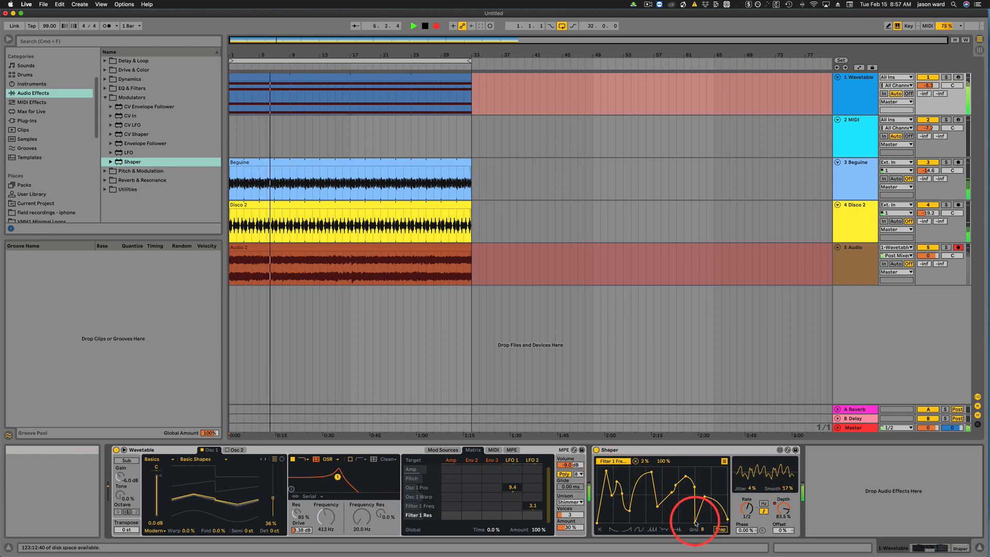
left_click_drag(696, 512, 699, 514)
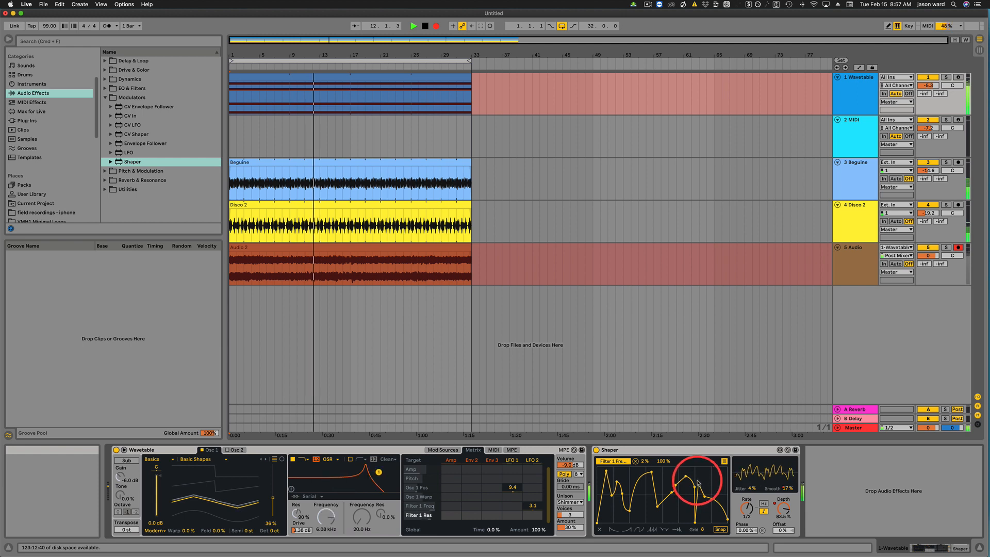
left_click_drag(696, 479, 705, 478)
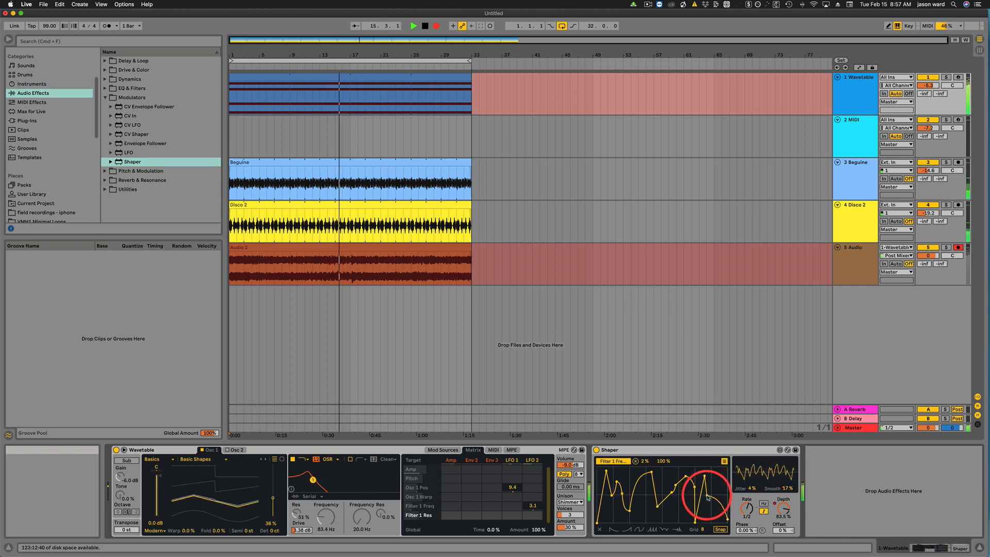
mouse_move(710, 497)
left_mouse_down()
mouse_move(716, 477)
mouse_move(713, 501)
left_mouse_up()
left_click_drag(651, 471, 651, 496)
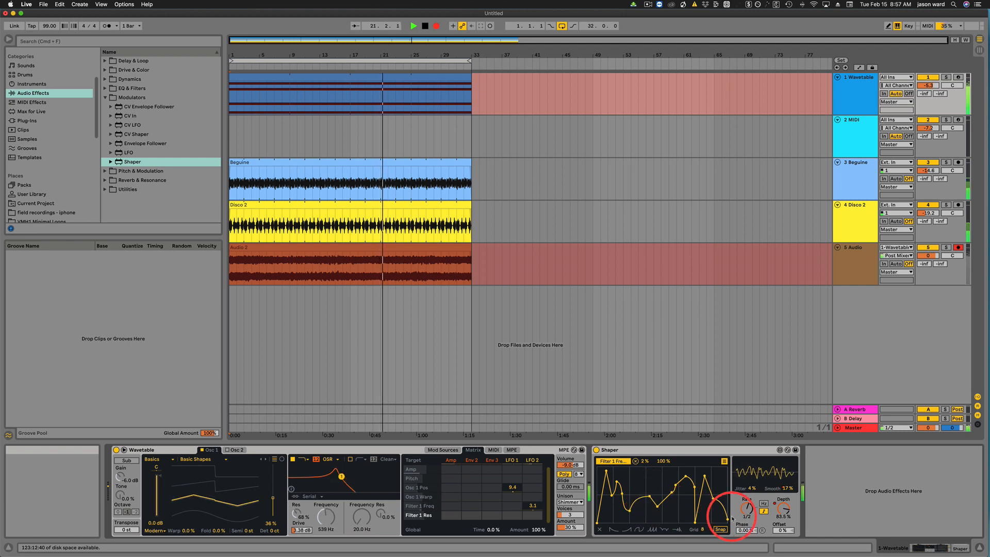
Step: Raise the Shaper's Depth to about 99% and stop the recording
left_click_drag(793, 512, 793, 499)
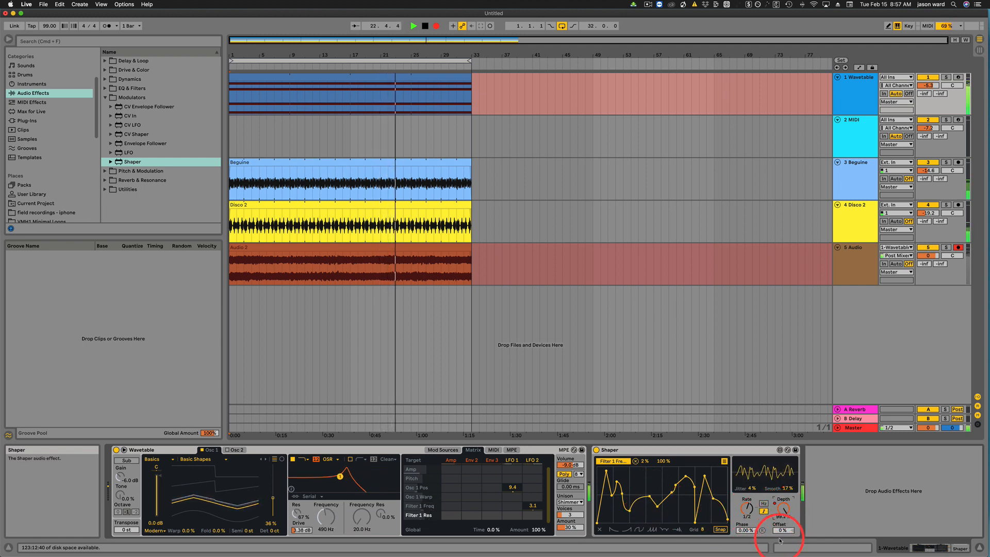
key("space")
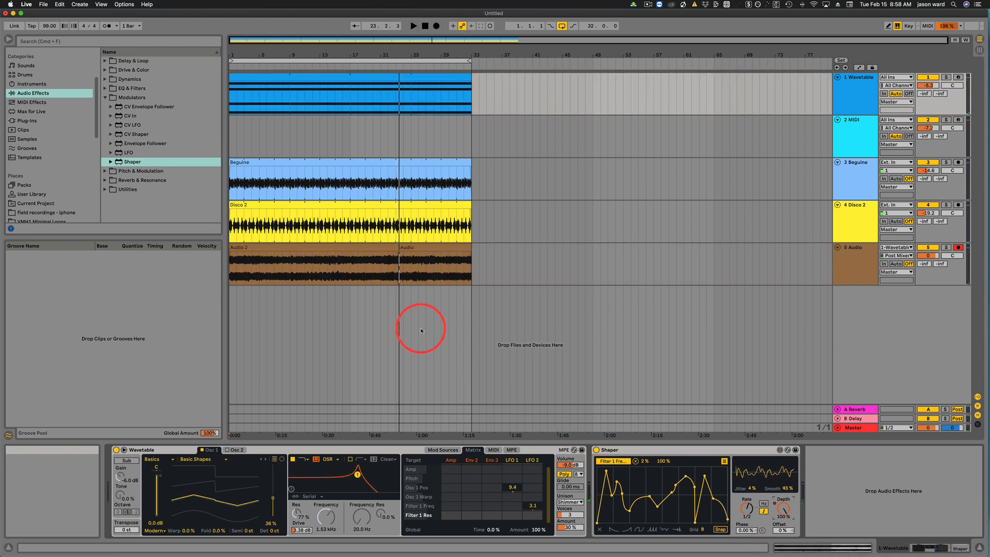
Step: Move the longer recorded clip out past the loop and extend both its edges so it spans from bar 39 to bar 93
left_click(373, 248)
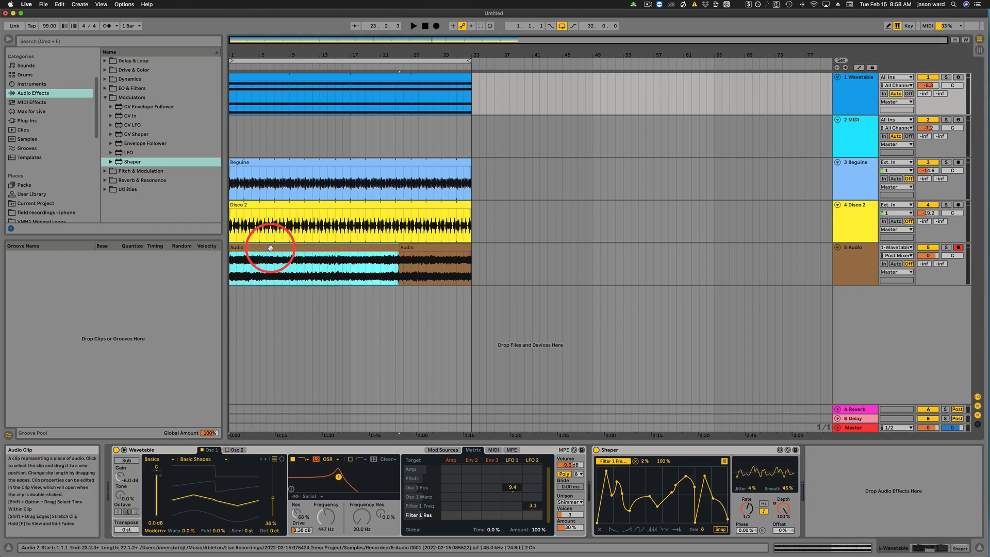
left_click_drag(271, 248, 756, 261)
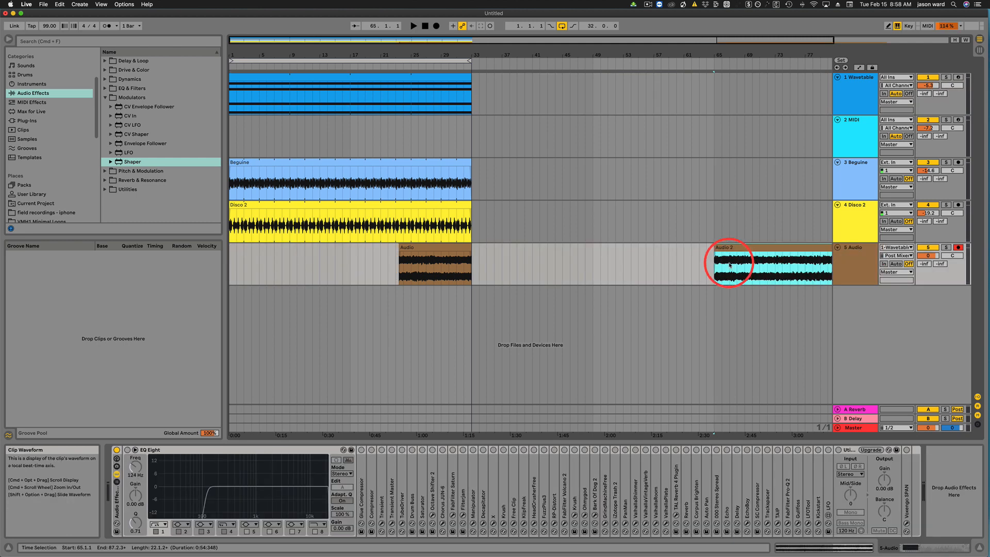
left_click_drag(685, 48, 684, 53)
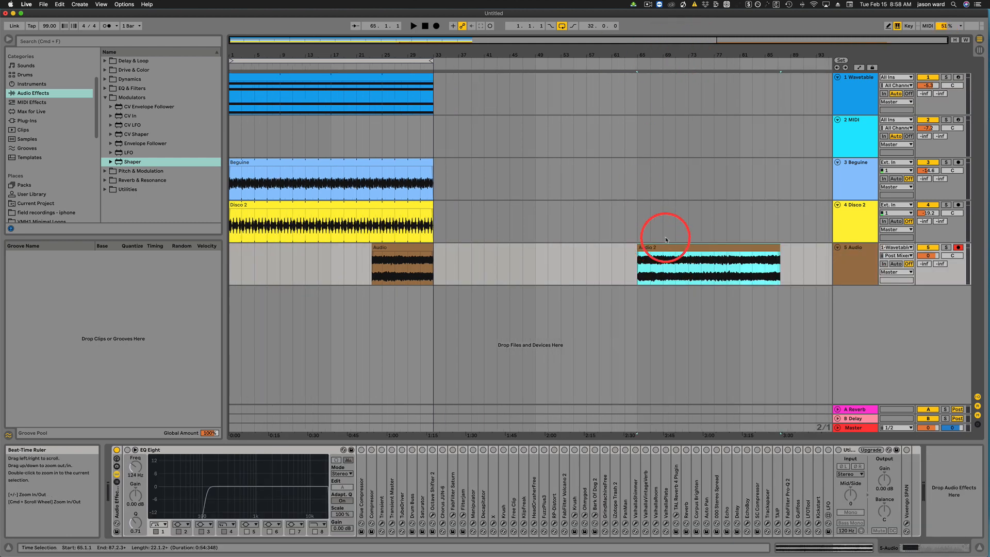
left_click_drag(677, 250, 538, 250)
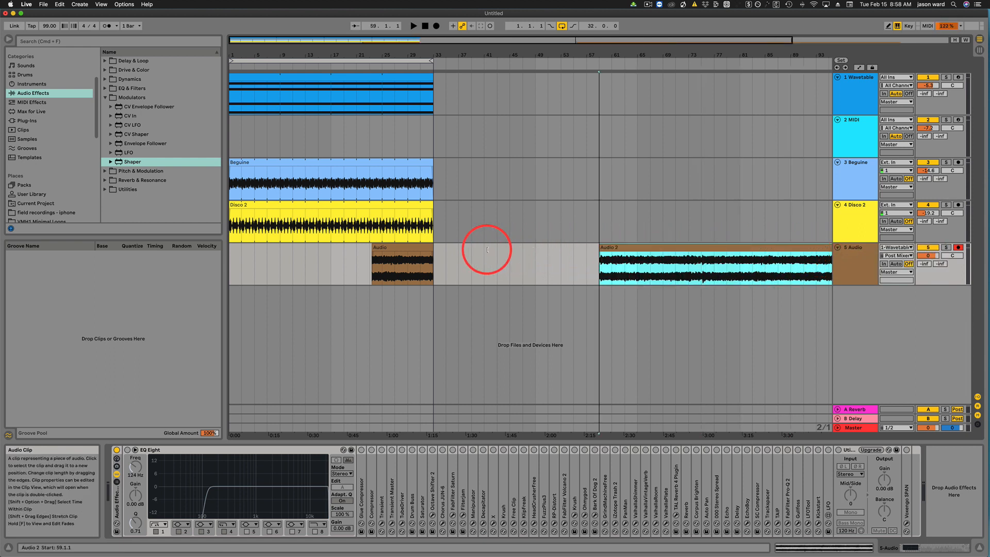
left_click_drag(655, 247, 547, 243)
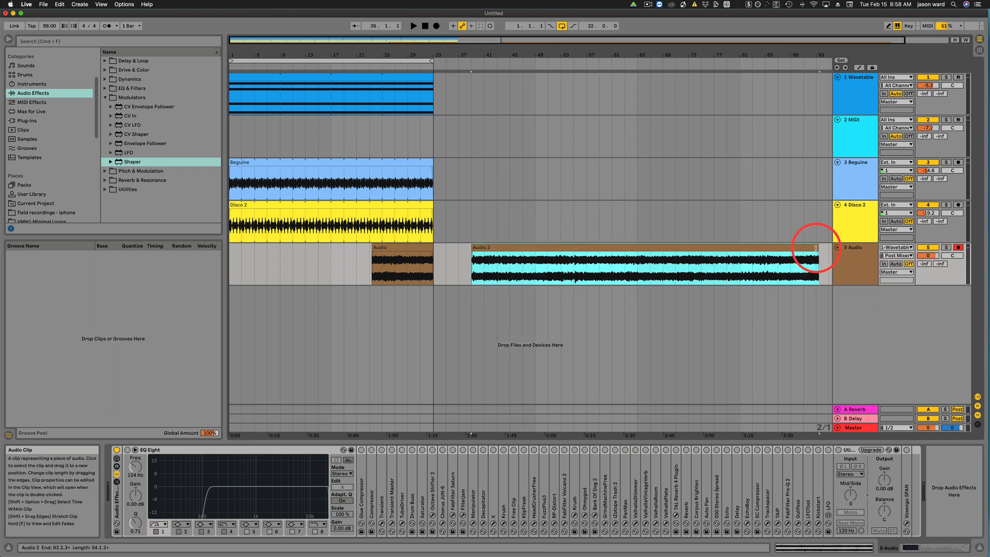
left_click_drag(818, 247, 839, 255)
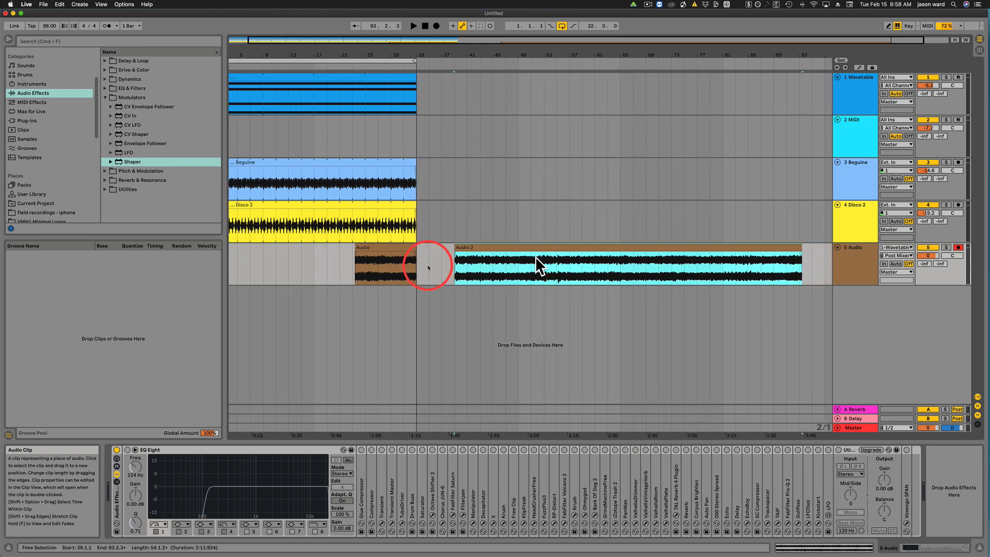
Step: Delete the short leftover recorded clip that ends at bar 33
left_click(377, 248)
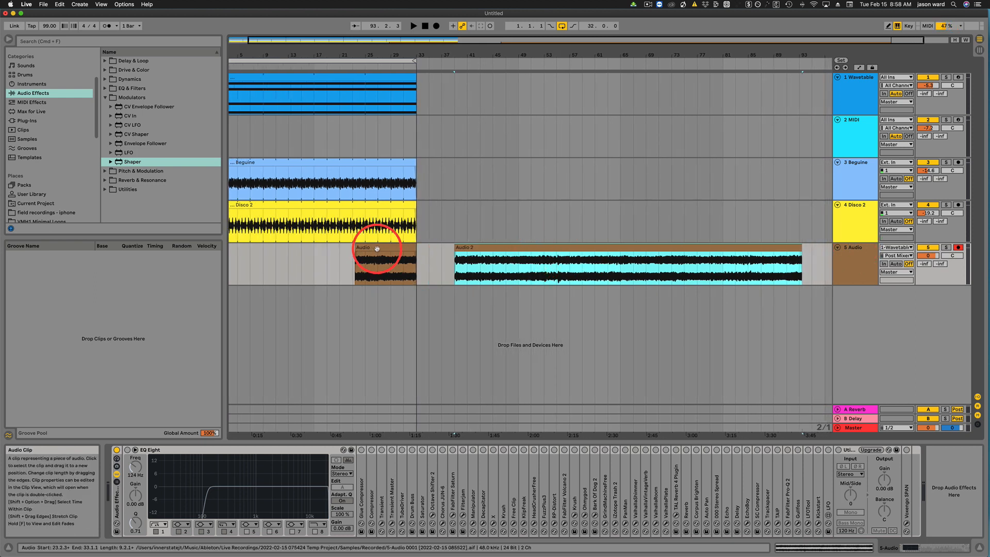
key("Delete")
Step: Solo the new audio track and play the extended recording from its start and from bar 61
left_click(524, 246)
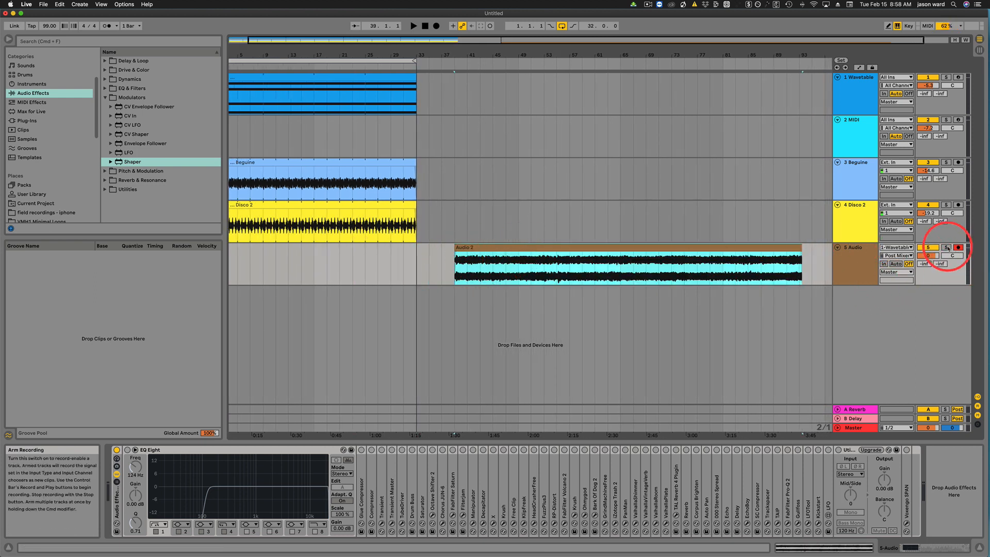
left_click(946, 247)
left_click(505, 246)
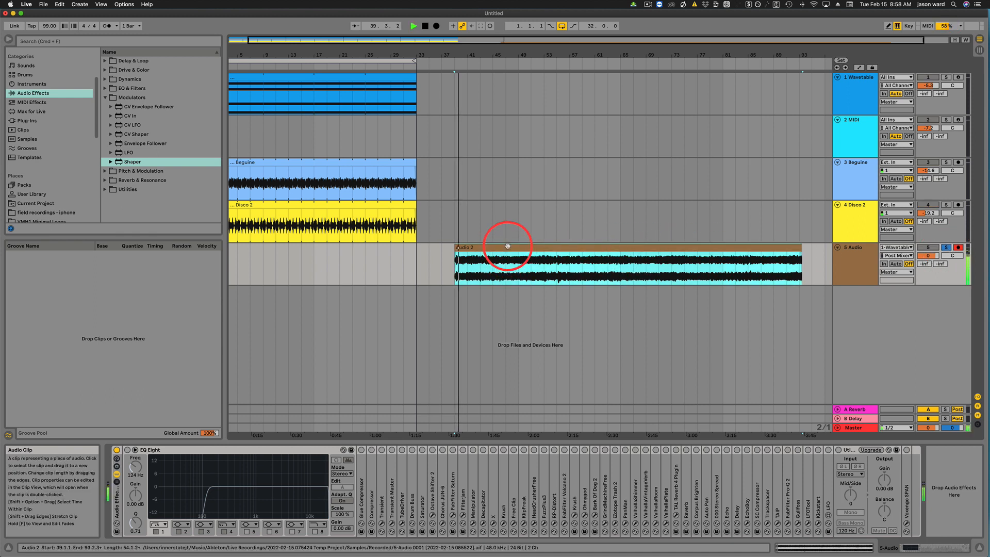
left_click(595, 271)
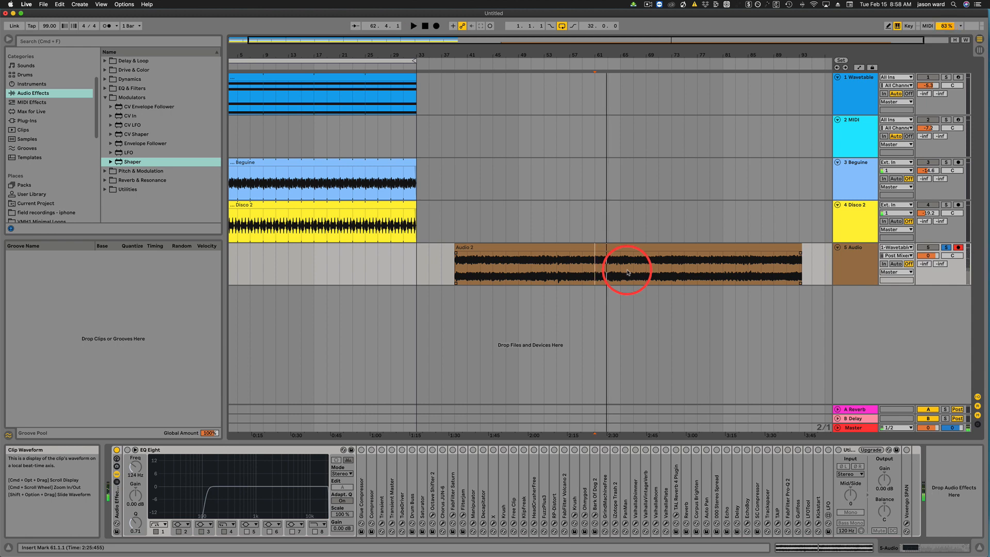
Step: Highlight bars 39 to 41 of the recording, select the whole clip, and go back to the Wavetable track's devices
left_click(862, 82)
double_click(863, 82)
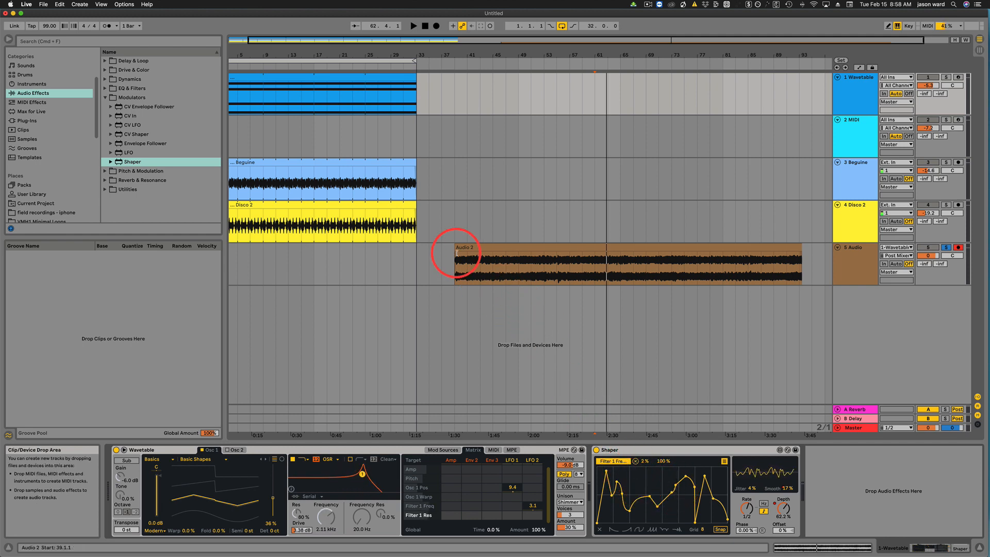
left_click(454, 263)
mouse_move(455, 263)
left_mouse_down()
mouse_move(459, 250)
mouse_move(467, 255)
left_mouse_up()
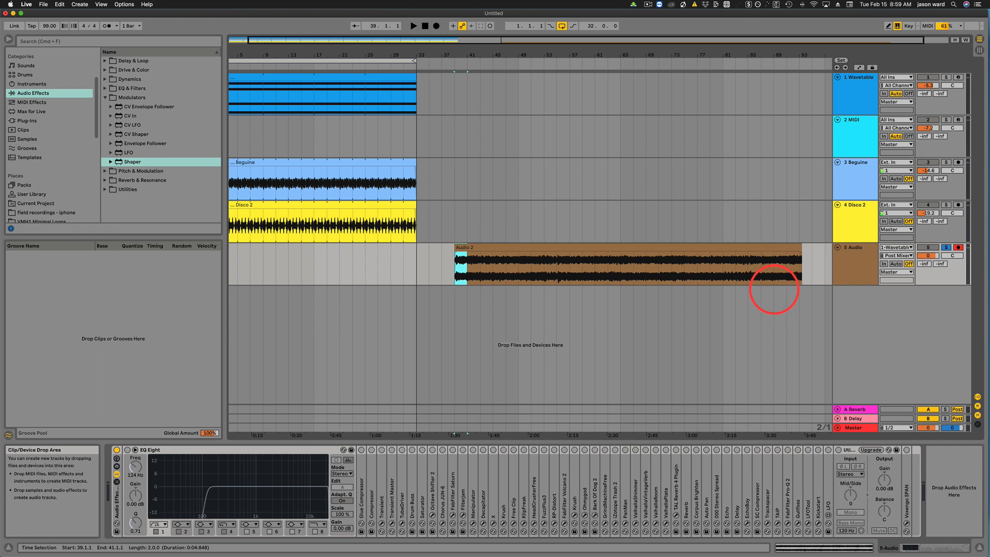
left_click(674, 248)
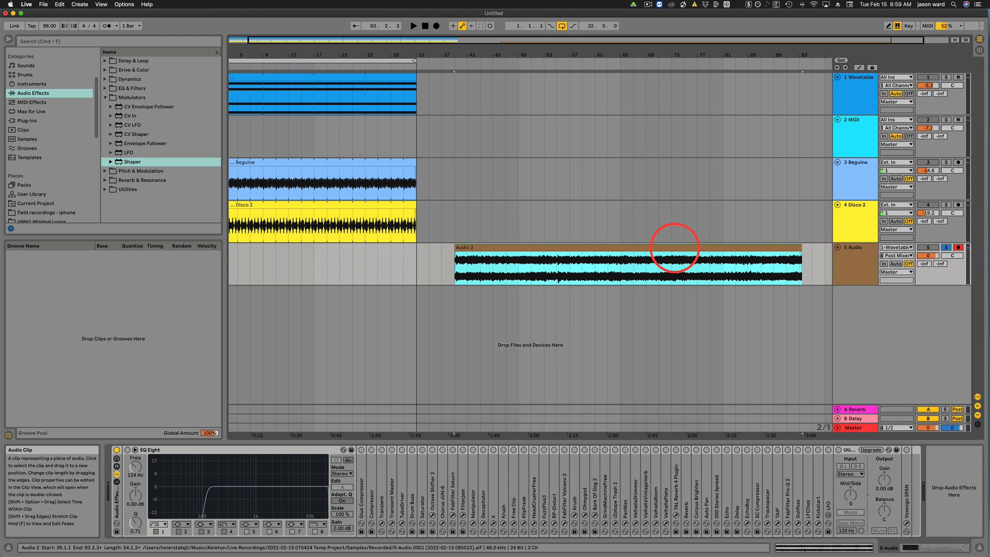
left_click(857, 80)
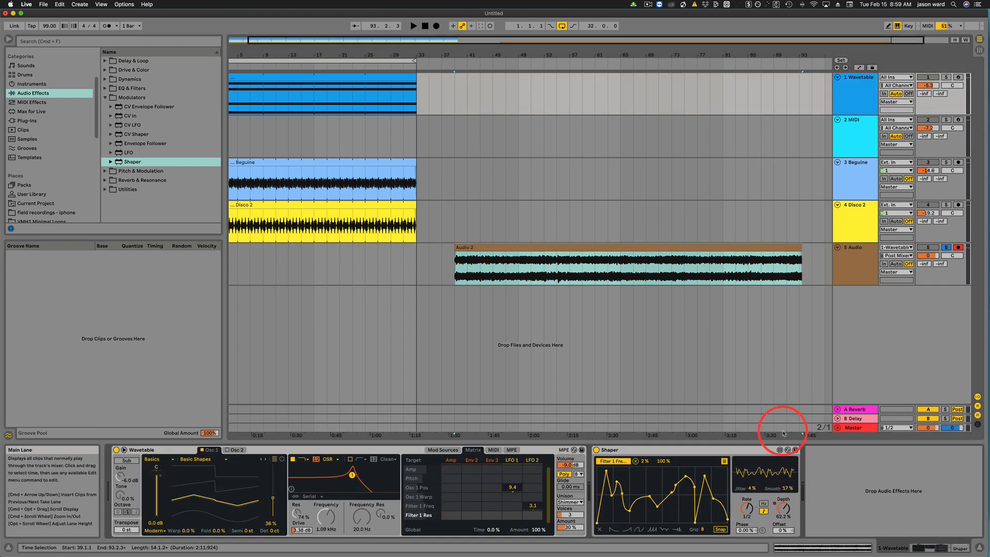